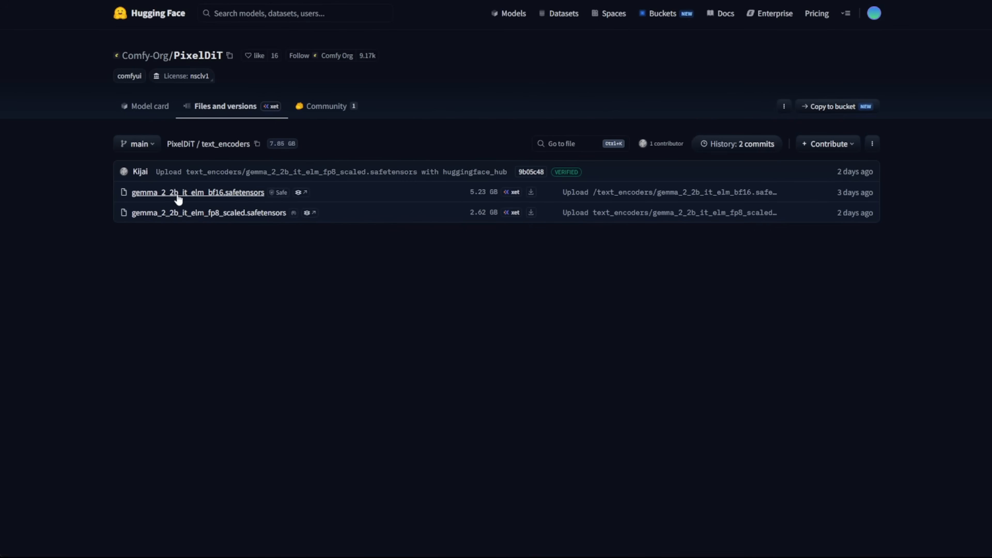
# Step: Open the diffusion_models folder of the PixelDiT repository and examine the available pid_flux1 model files
pyautogui.hotkey('alt', 'Left')
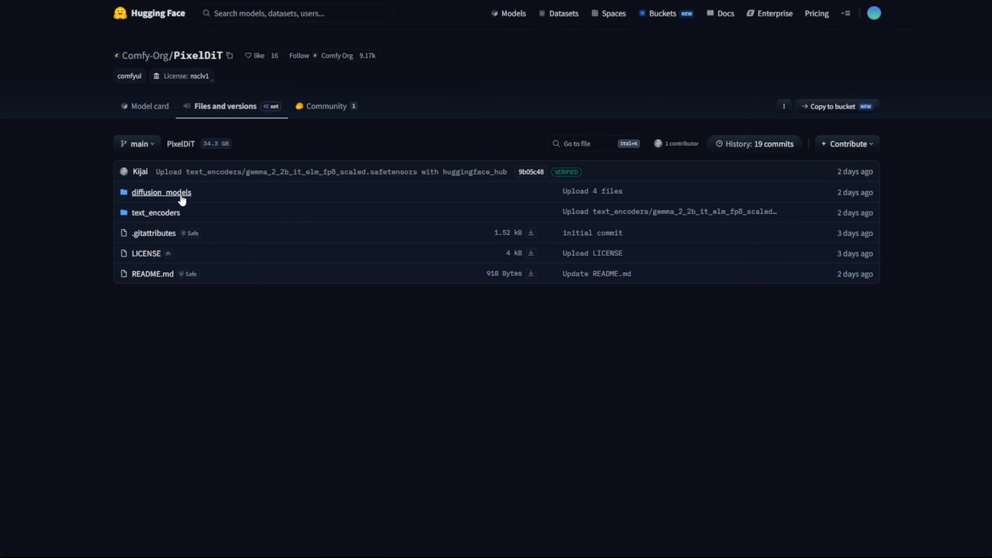
pyautogui.click(181, 193)
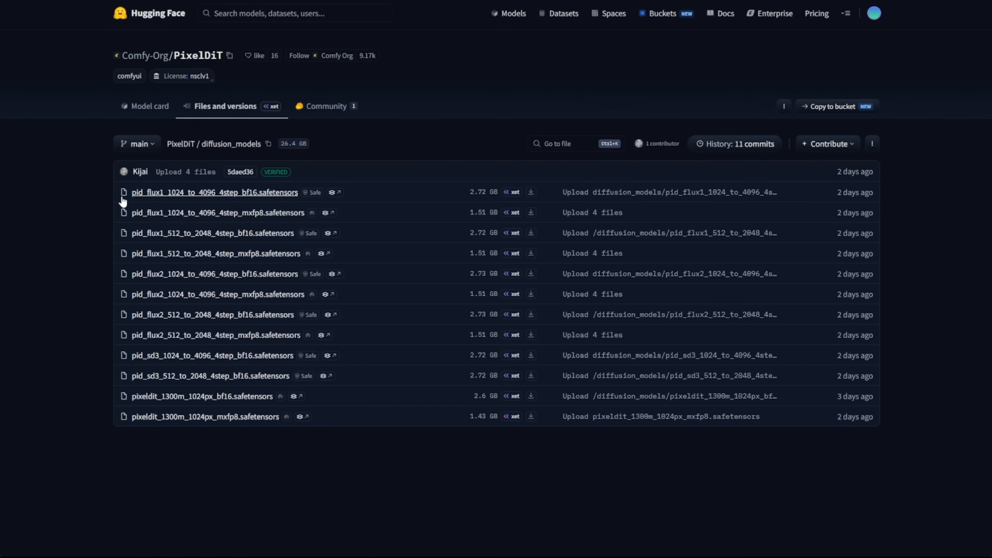
pyautogui.moveTo(129, 193); pyautogui.dragTo(220, 193)
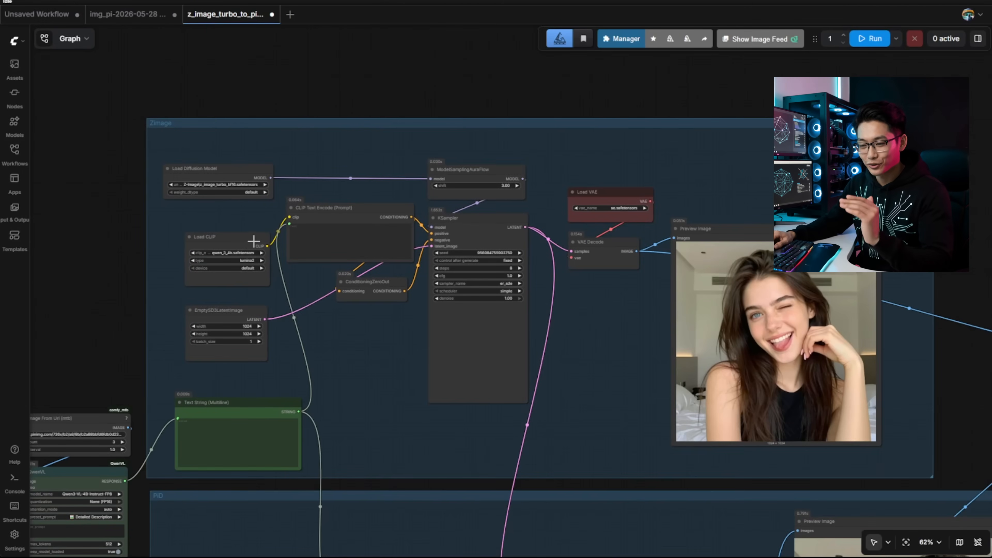
# Step: Examine the Zimage group from its model loaders and QwenVL prompt source through the KSampler to the preview image
pyautogui.moveTo(236, 234)
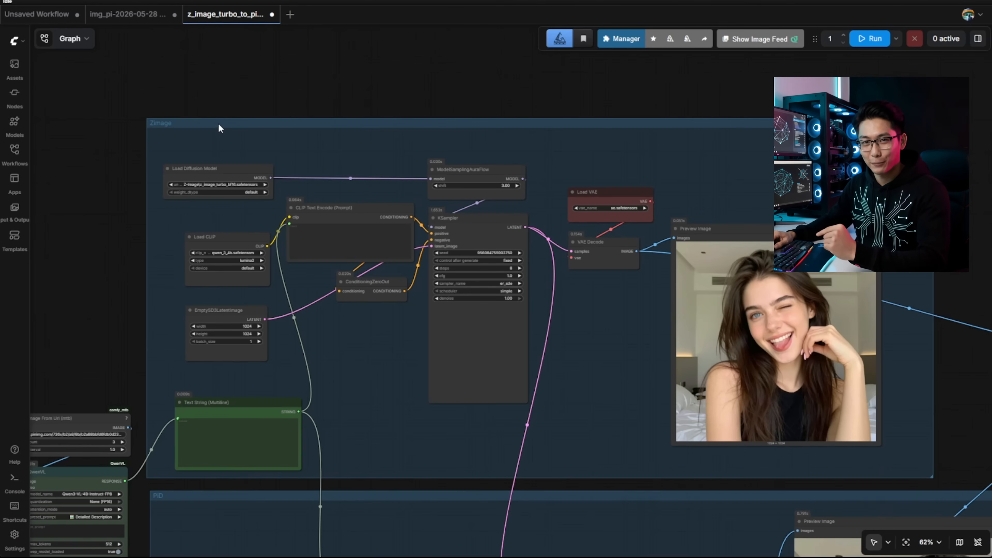
pyautogui.scroll(3, 218, 122)
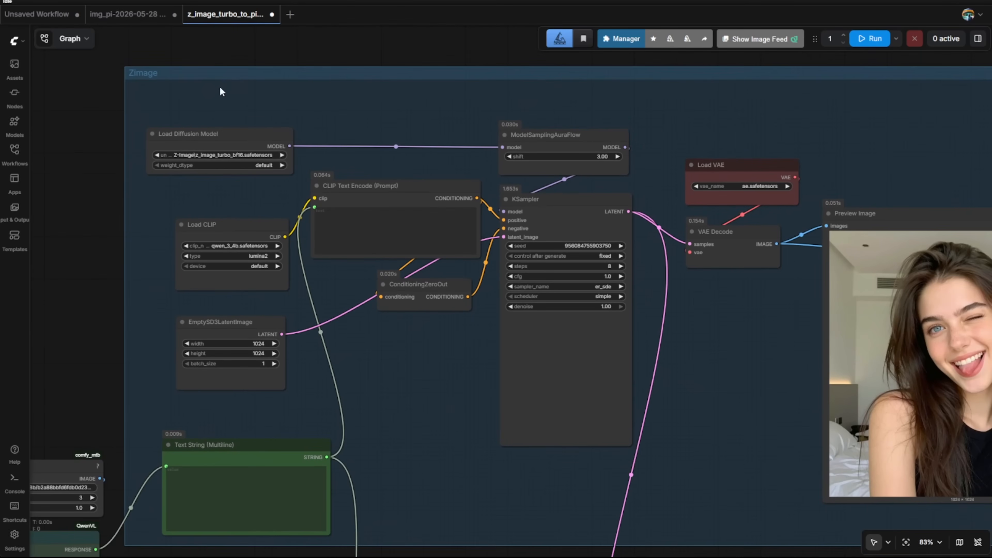
pyautogui.scroll(3, 290, 187)
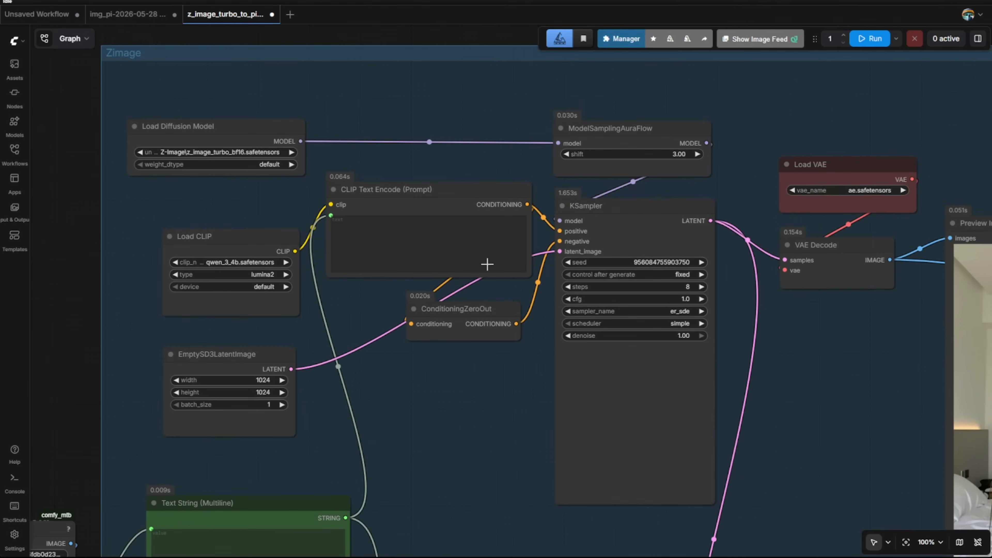
pyautogui.moveTo(401, 452); pyautogui.dragTo(595, 217)
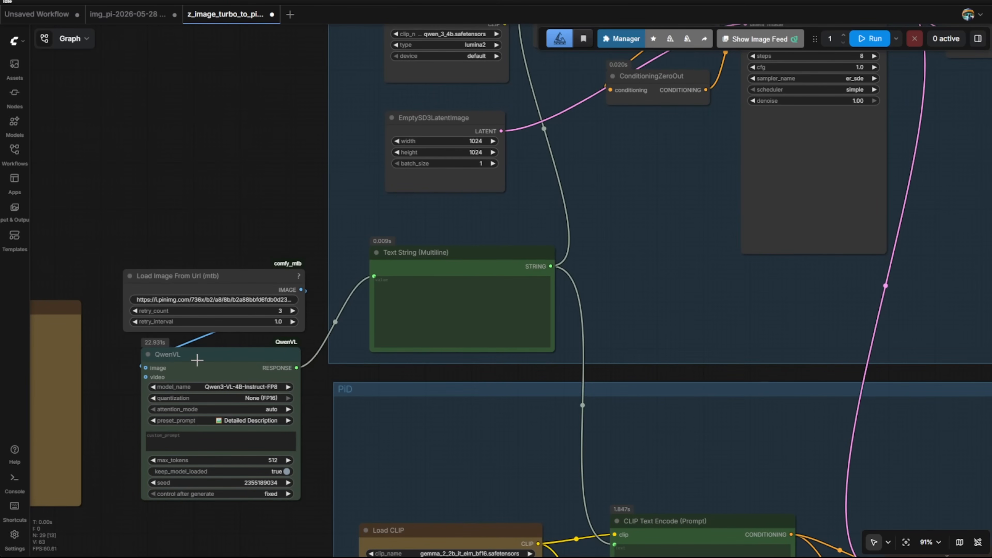
pyautogui.moveTo(664, 240); pyautogui.dragTo(164, 339)
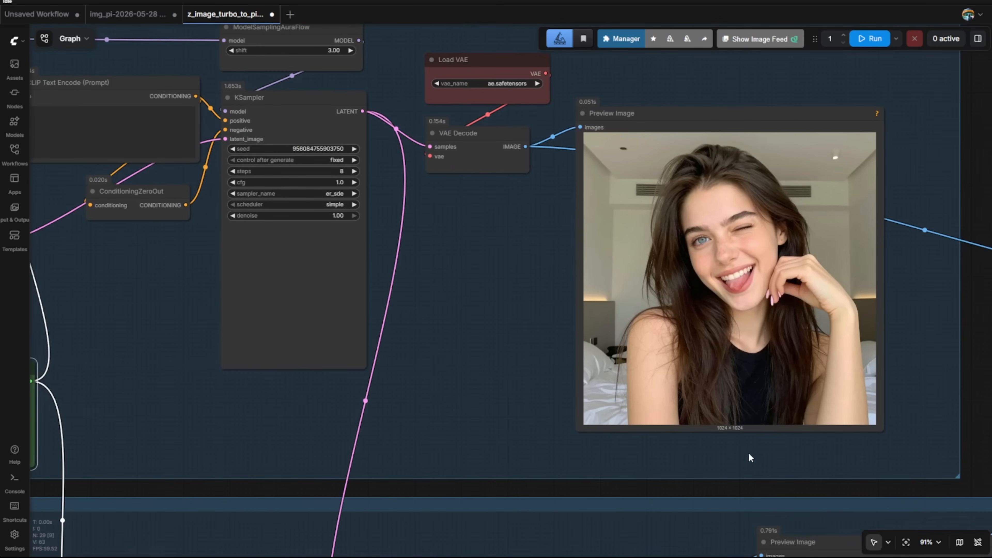
pyautogui.scroll(6, 757, 459)
pyautogui.moveTo(698, 421); pyautogui.dragTo(643, 349)
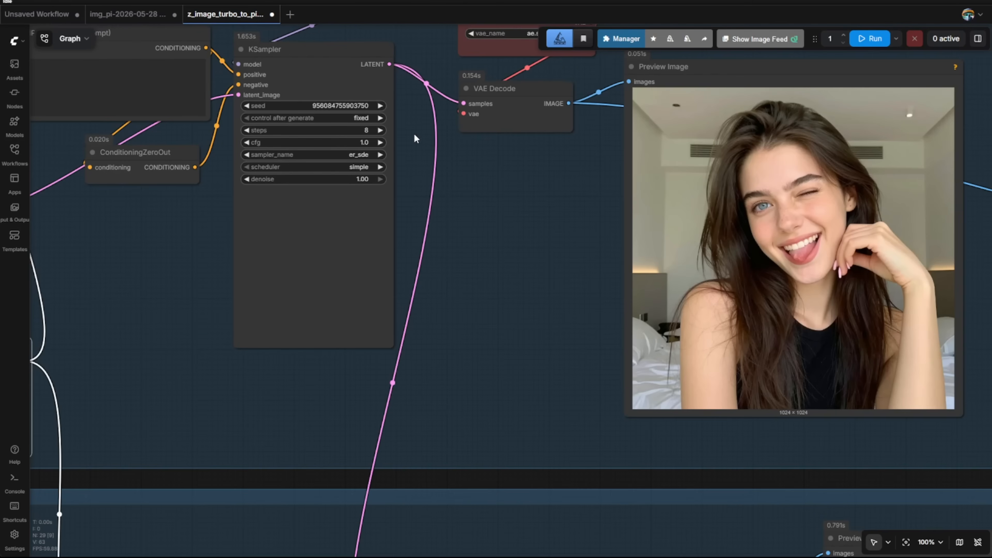
pyautogui.moveTo(455, 156); pyautogui.dragTo(472, 234)
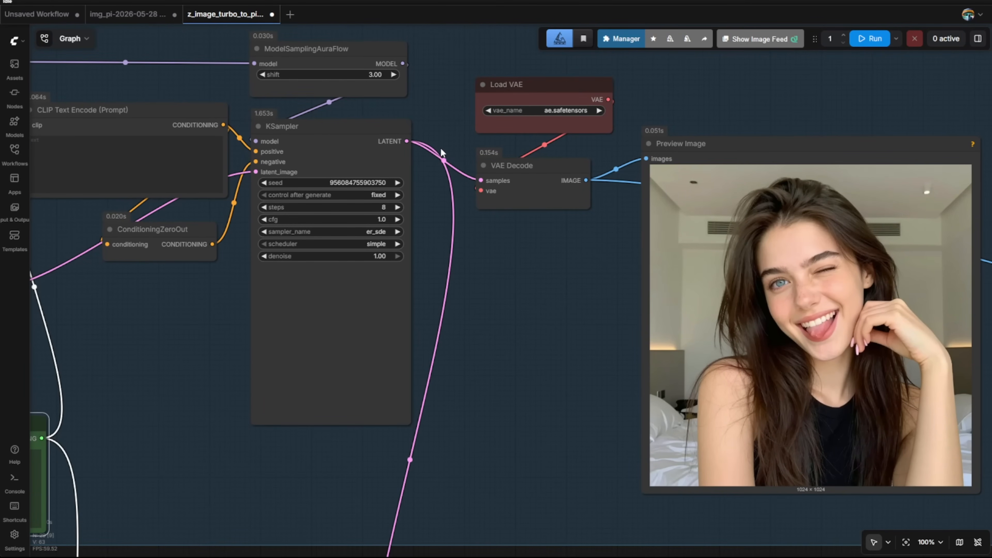
# Step: Trace the KSampler latent link into the PiD Conditioning node and inspect that node and the sampling nodes after it
pyautogui.moveTo(438, 433); pyautogui.dragTo(470, 27)
pyautogui.click(478, 263)
pyautogui.moveTo(507, 360); pyautogui.dragTo(502, 303)
pyautogui.scroll(3, 574, 315)
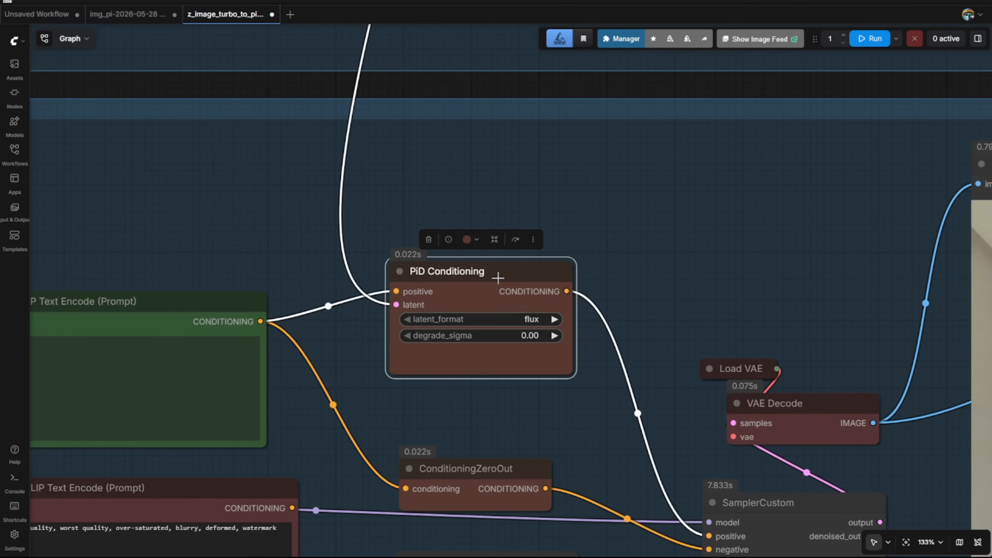
pyautogui.moveTo(397, 305)
pyautogui.mouseDown()
pyautogui.moveTo(259, 239)
pyautogui.moveTo(332, 315)
pyautogui.moveTo(397, 305)
pyautogui.mouseUp()
pyautogui.moveTo(610, 309); pyautogui.dragTo(534, 147)
pyautogui.moveTo(631, 315); pyautogui.dragTo(509, 219)
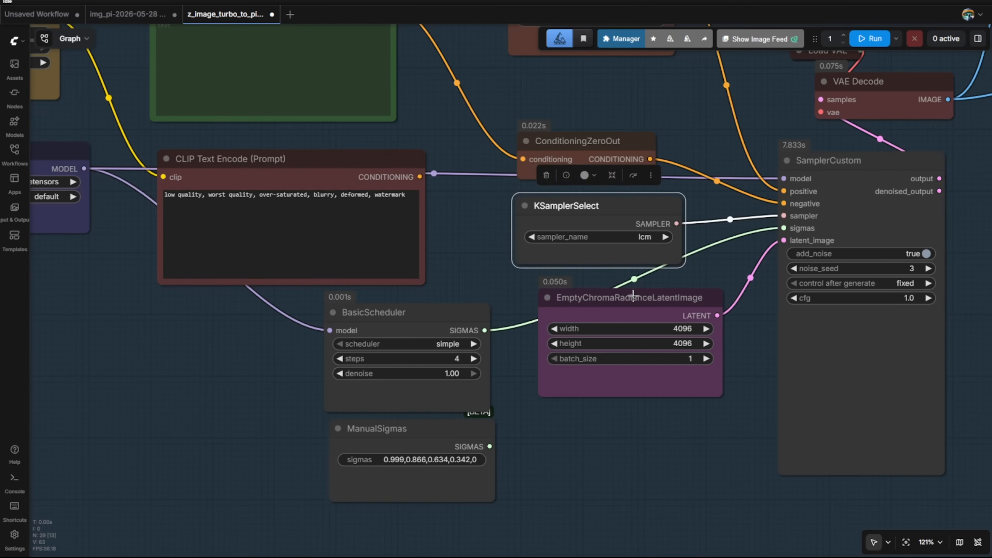
# Step: Inspect the width and height settings of the EmptyChromaRadianceLatentImage node in the PiD group
pyautogui.moveTo(629, 282); pyautogui.dragTo(629, 315)
pyautogui.scroll(3, 691, 405)
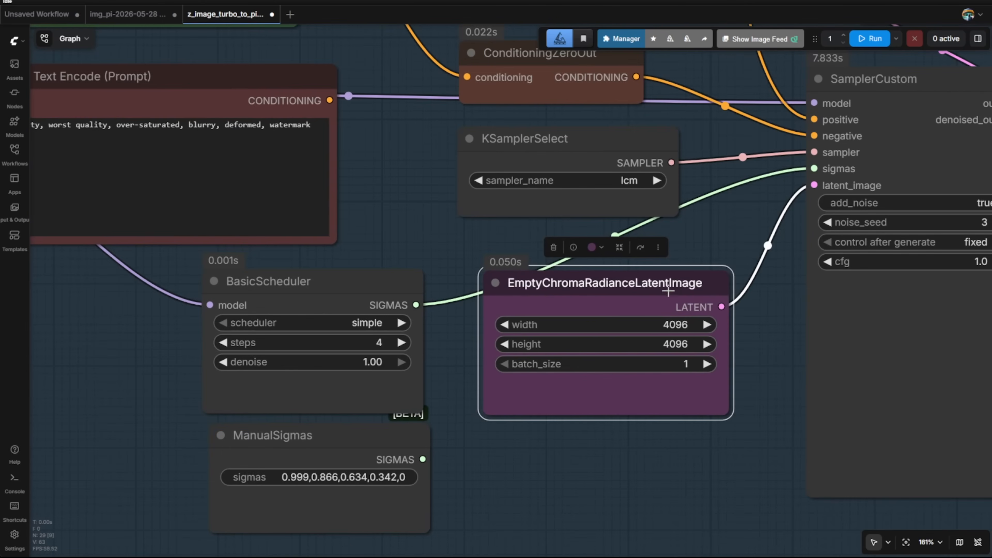
pyautogui.scroll(2, 706, 338)
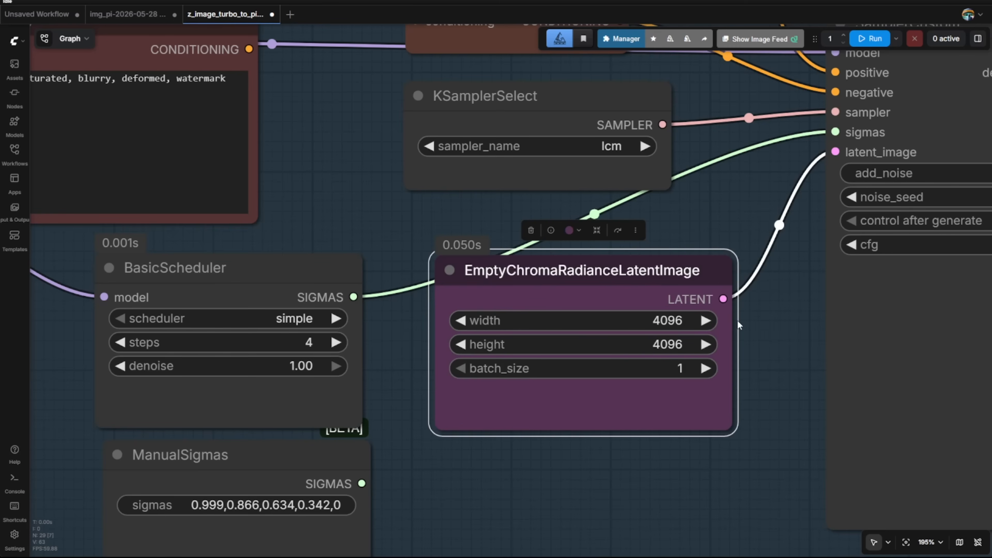
pyautogui.scroll(-9, 737, 319)
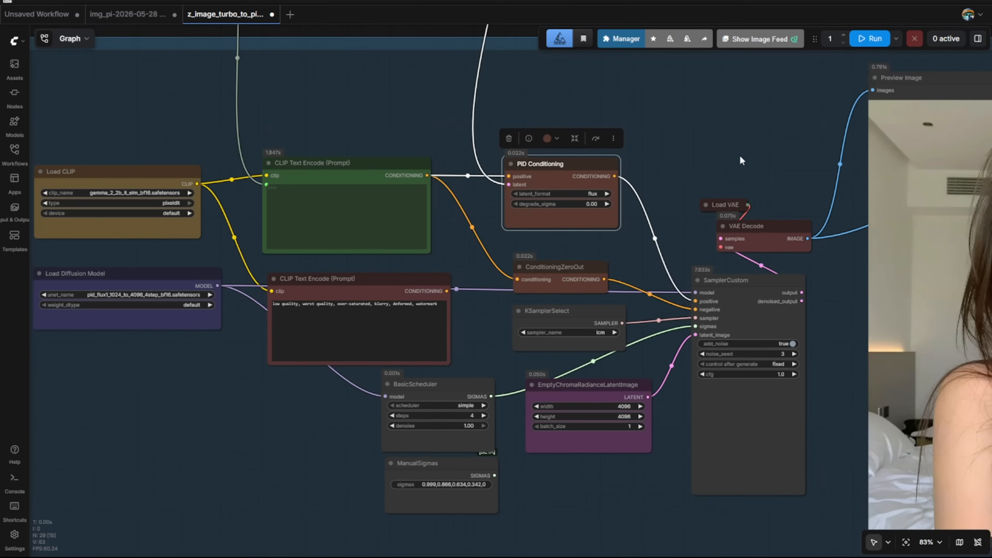
# Step: Examine the PiD group's Preview Image output up close
pyautogui.moveTo(741, 159); pyautogui.dragTo(274, 117)
pyautogui.scroll(3, 638, 236)
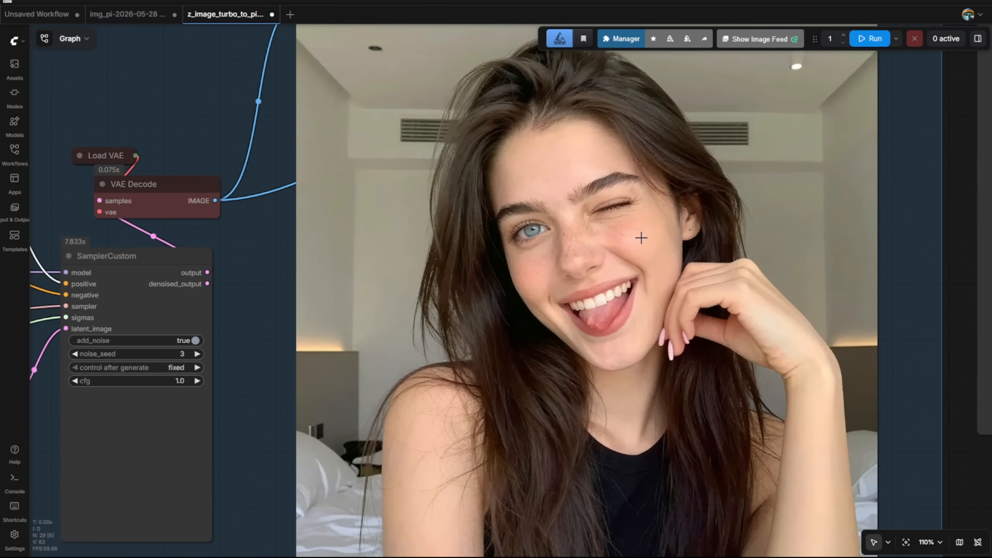
pyautogui.scroll(-3, 742, 343)
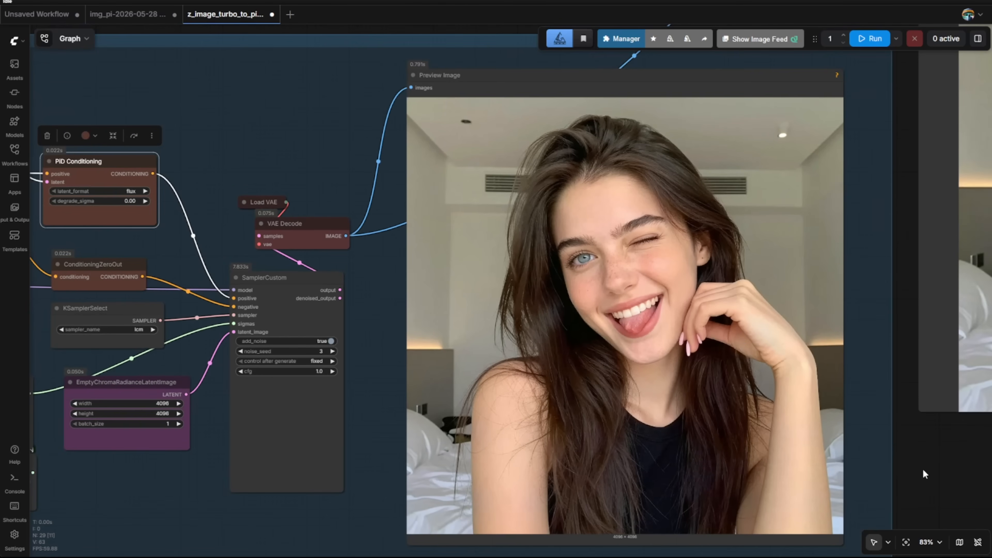
# Step: Compare the Zimage and PiD outputs in the Image Comparer, checking skin, eye and hair detail at close range
pyautogui.moveTo(922, 471); pyautogui.dragTo(885, 445)
pyautogui.scroll(3, 457, 79)
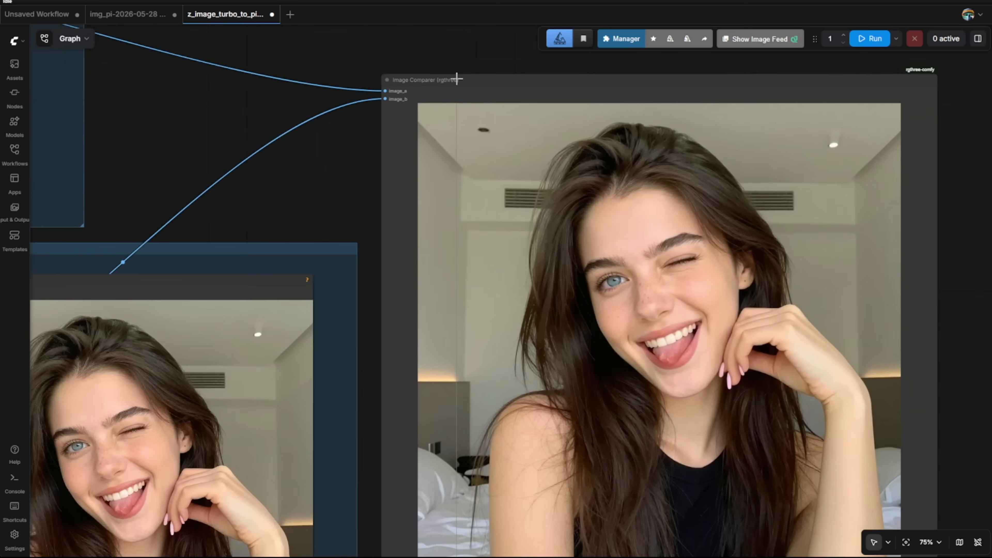
pyautogui.scroll(2, 457, 80)
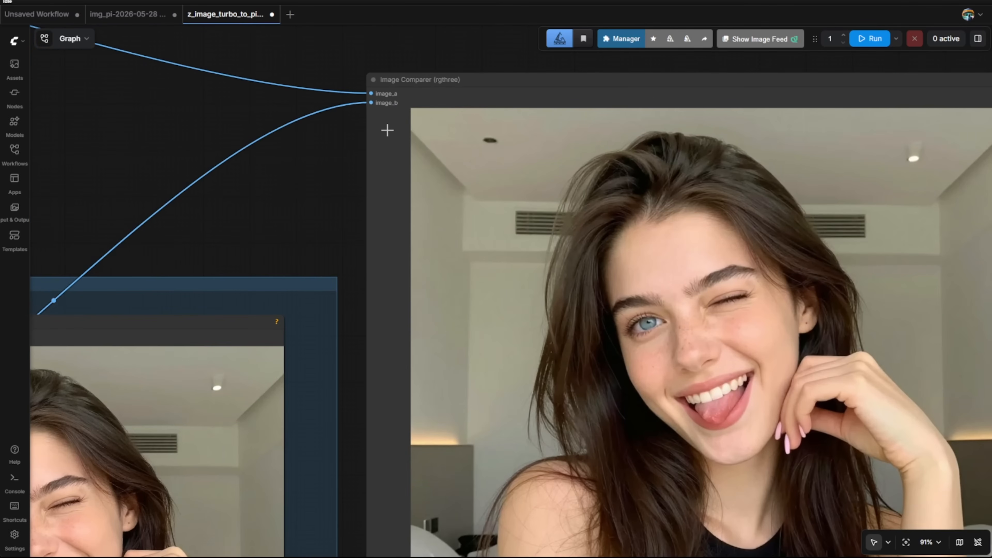
pyautogui.moveTo(352, 255); pyautogui.dragTo(195, 149)
pyautogui.scroll(4, 443, 196)
pyautogui.moveTo(286, 203); pyautogui.dragTo(214, 213)
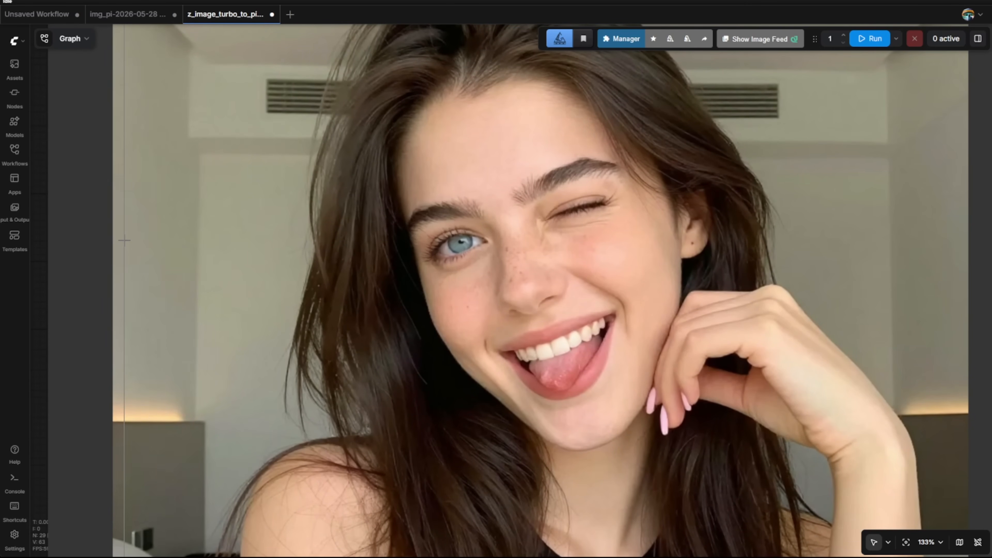
pyautogui.scroll(1, 360, 222)
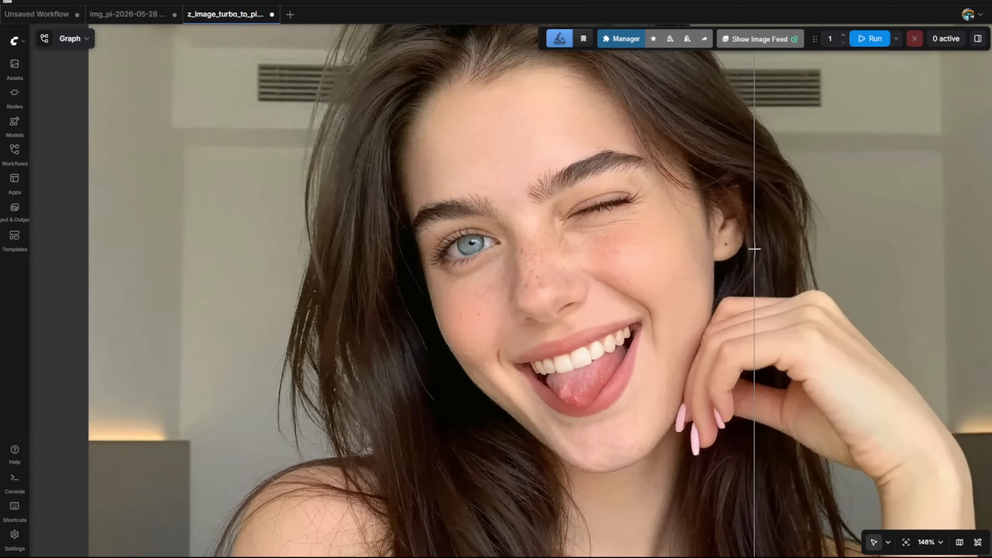
pyautogui.scroll(3, 578, 266)
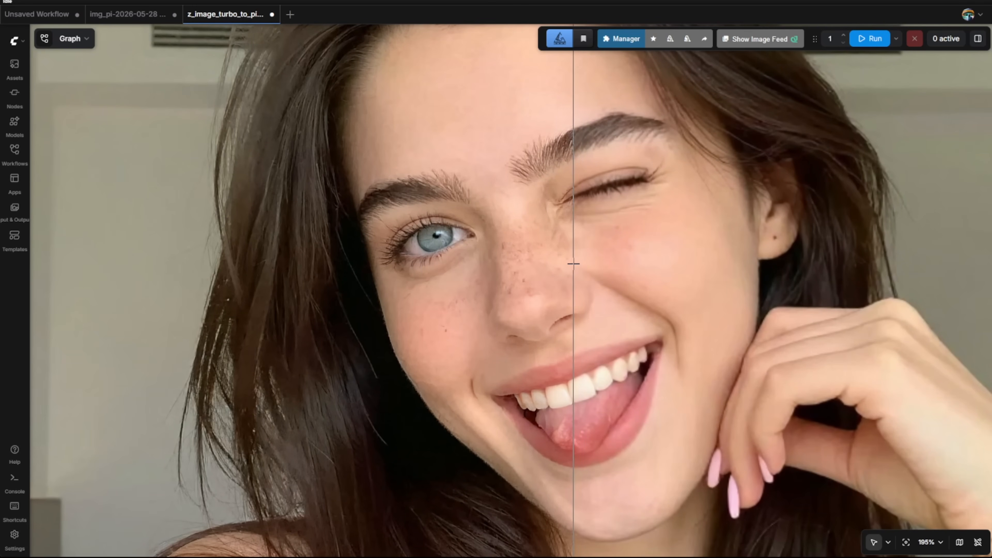
pyautogui.scroll(-10, 573, 264)
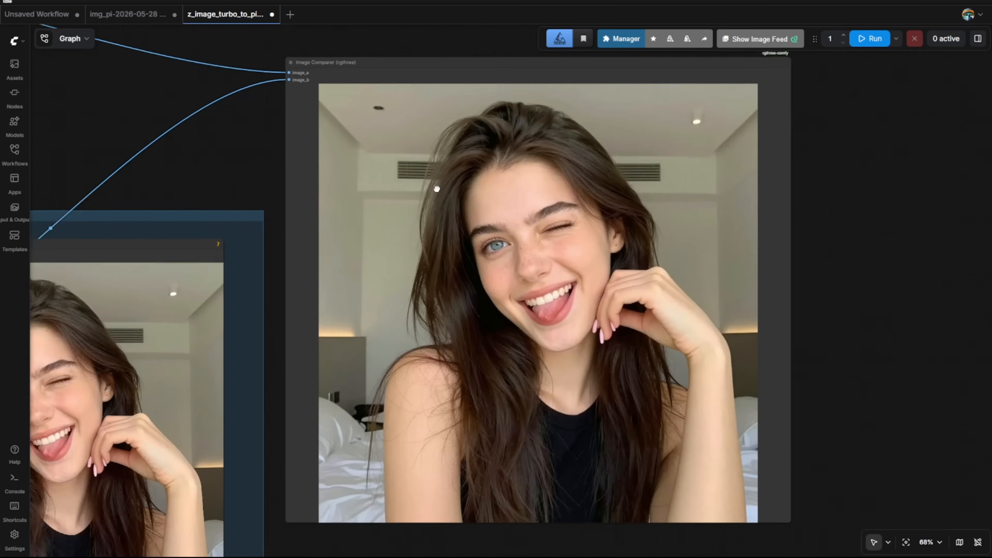
# Step: Review the complete PiD group and recheck the facial detail in the Image Comparer
pyautogui.moveTo(437, 189); pyautogui.dragTo(889, 71)
pyautogui.scroll(-3, 887, 67)
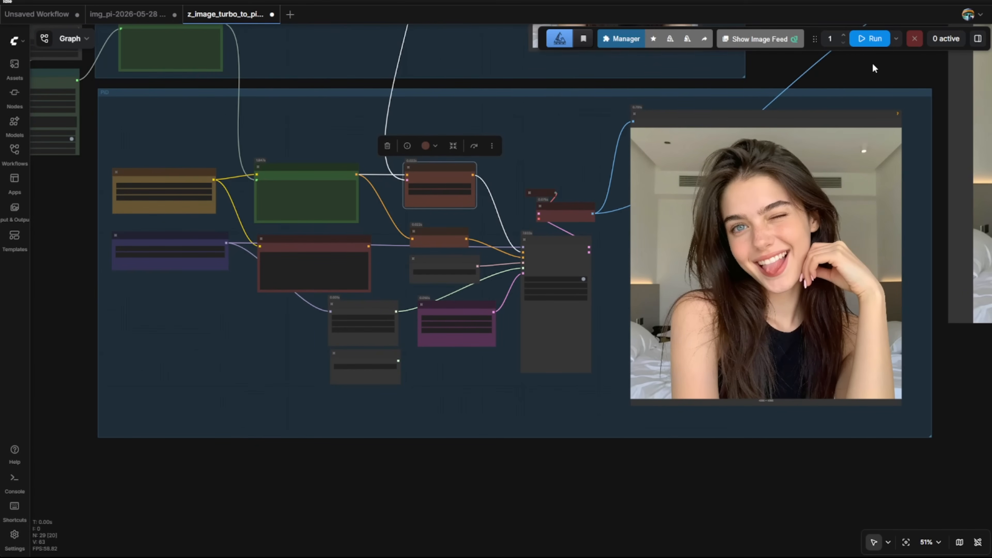
pyautogui.moveTo(871, 65); pyautogui.dragTo(226, 160)
pyautogui.scroll(3, 582, 215)
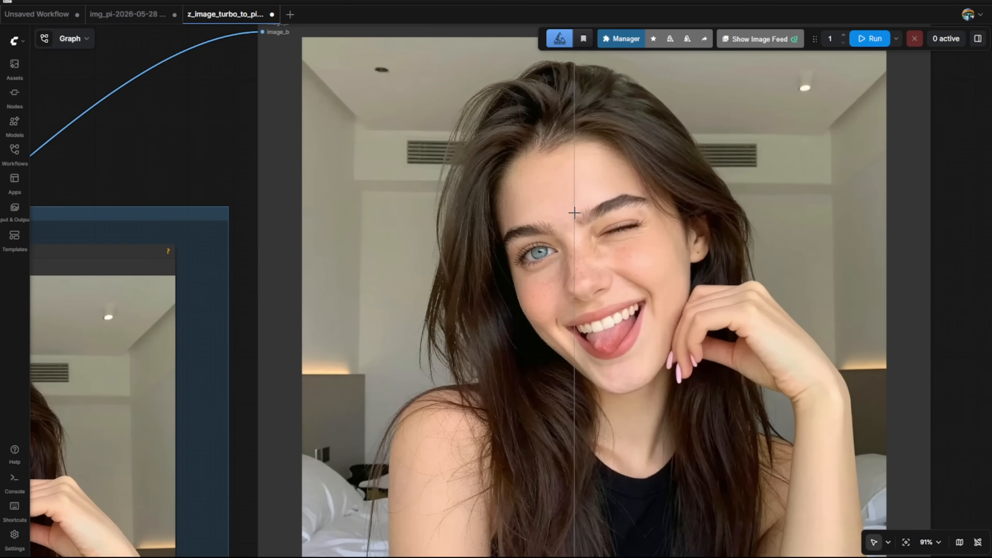
pyautogui.scroll(2, 649, 276)
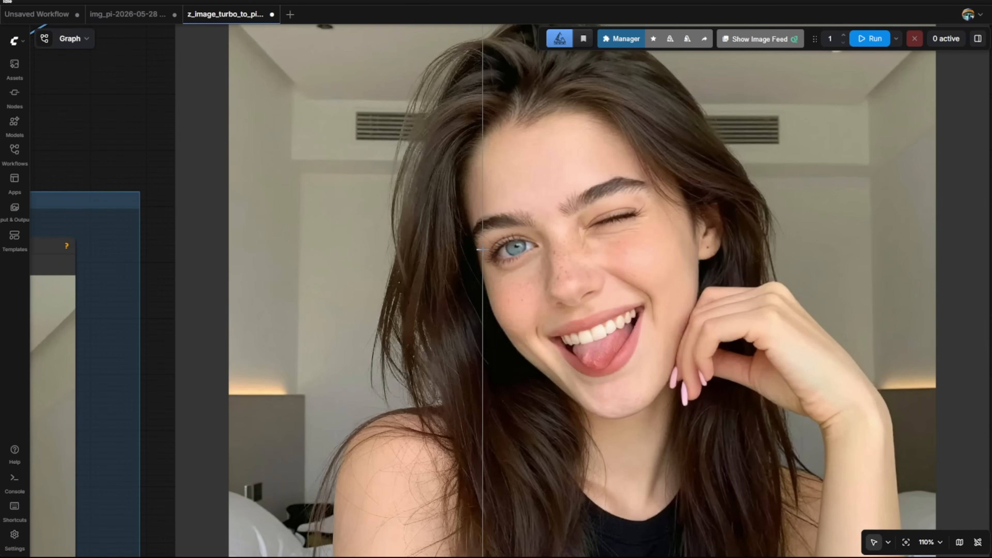
pyautogui.scroll(-3, 182, 232)
# Step: Add an RTX Video Super Resolution node beside the Zimage group and feed it the group's VAE Decode image
pyautogui.moveTo(148, 184); pyautogui.dragTo(991, 54)
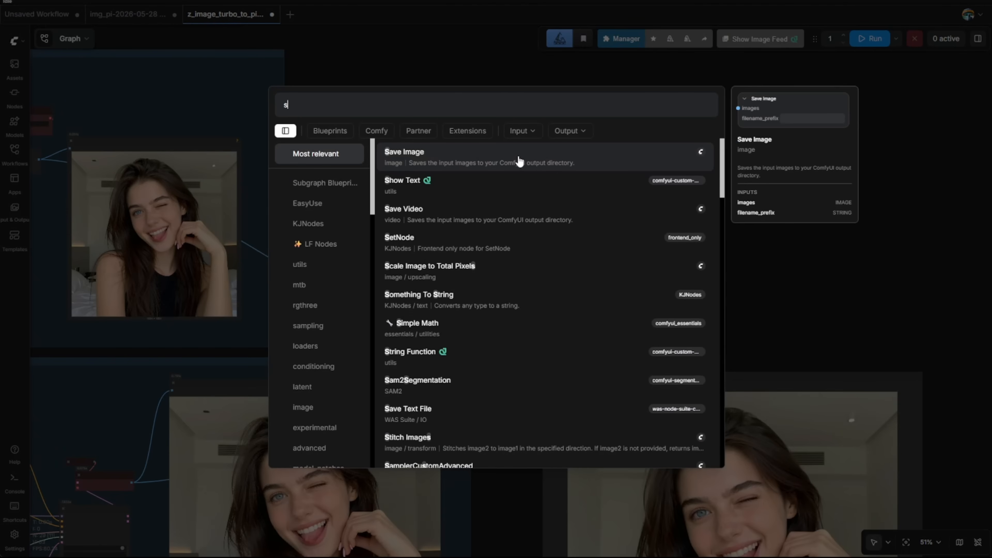
pyautogui.press('BackSpace')
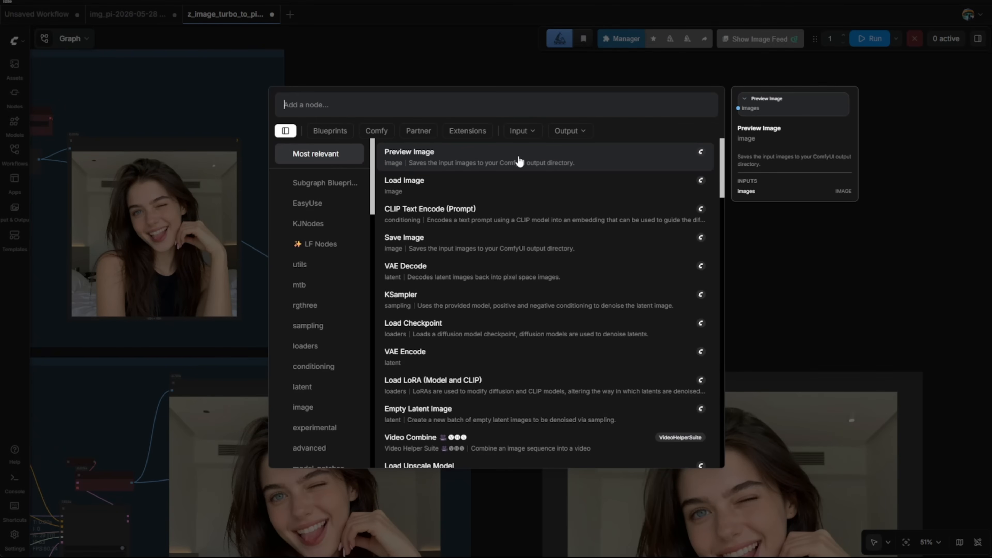
pyautogui.write('RTX')
pyautogui.press('Return')
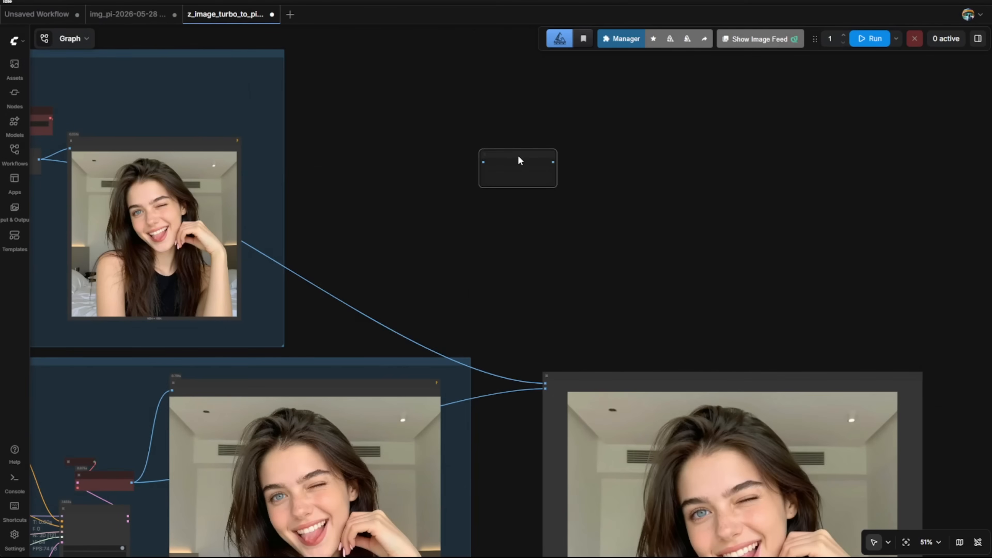
pyautogui.scroll(8, 519, 155)
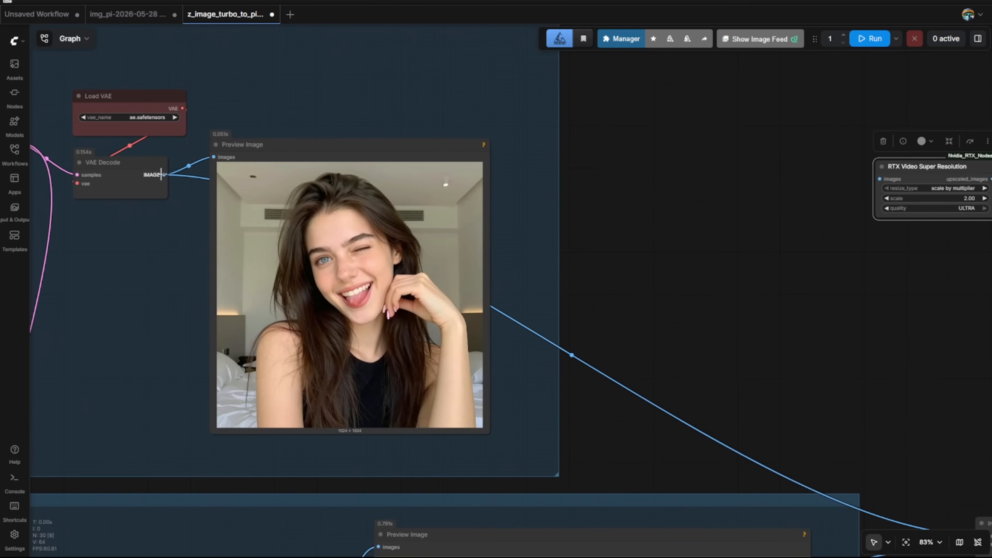
pyautogui.moveTo(164, 175); pyautogui.dragTo(691, 96)
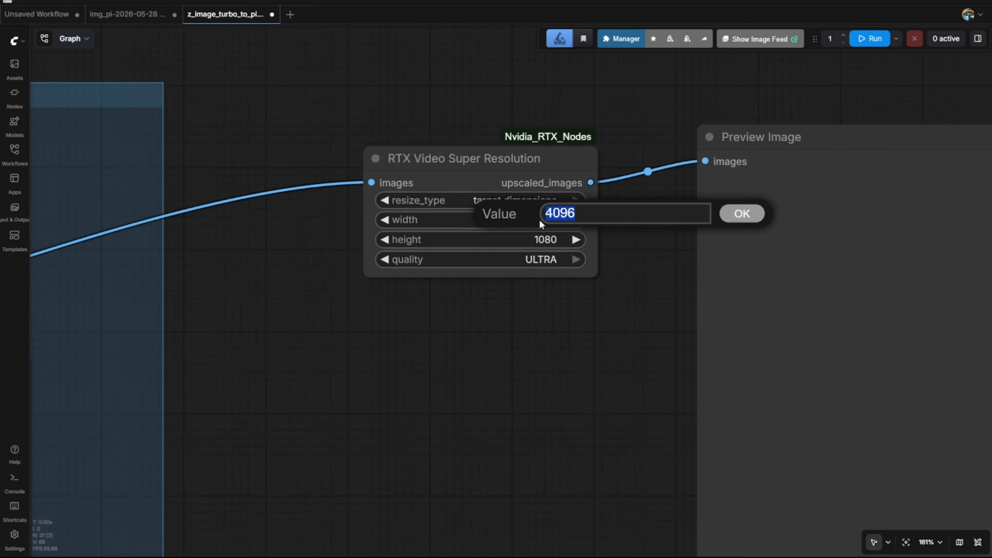
# Step: Set the RTX Video Super Resolution node's target dimensions to a width of 4096 and a height of 4096
pyautogui.press('Return')
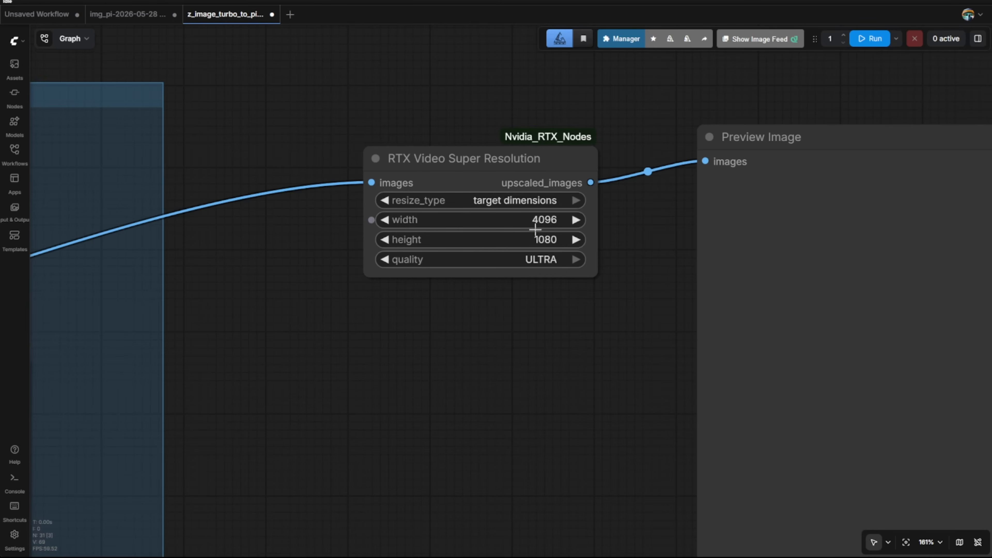
pyautogui.click(532, 240)
pyautogui.write('4096')
pyautogui.press('Return')
# Step: Execute only the branch ending in the Preview Image node connected to the RTX Video Super Resolution output
pyautogui.click(855, 206)
pyautogui.moveTo(840, 97); pyautogui.dragTo(442, 90)
pyautogui.click(642, 95)
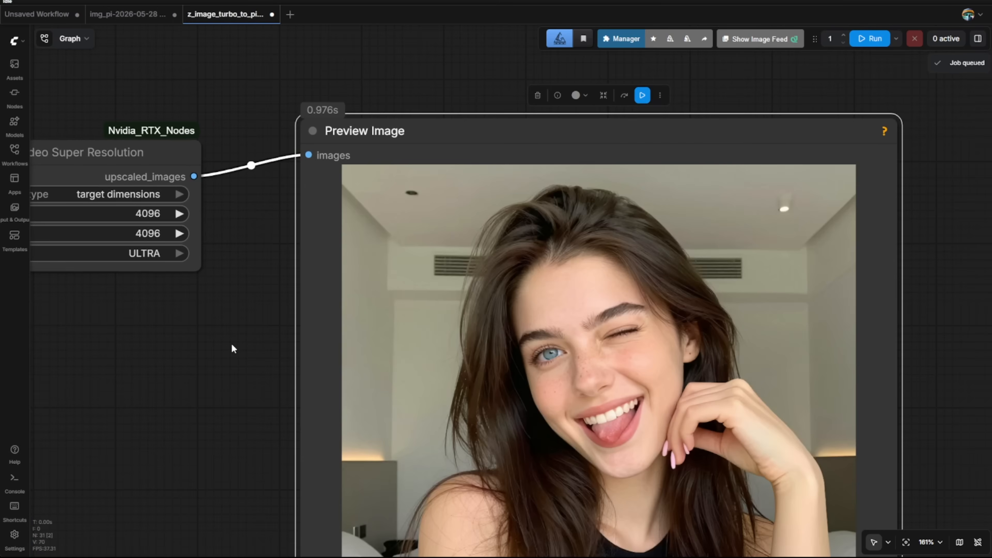
# Step: Check the RTX-upscaled image and its resolution in the new Preview Image node
pyautogui.moveTo(218, 371); pyautogui.dragTo(280, 298)
pyautogui.scroll(-2, 280, 301)
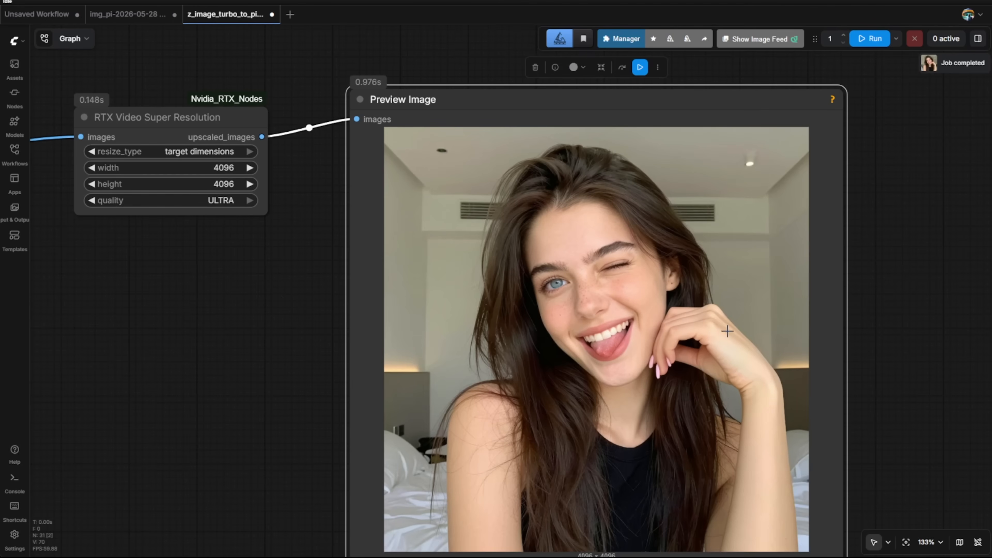
pyautogui.moveTo(623, 99); pyautogui.dragTo(613, 102)
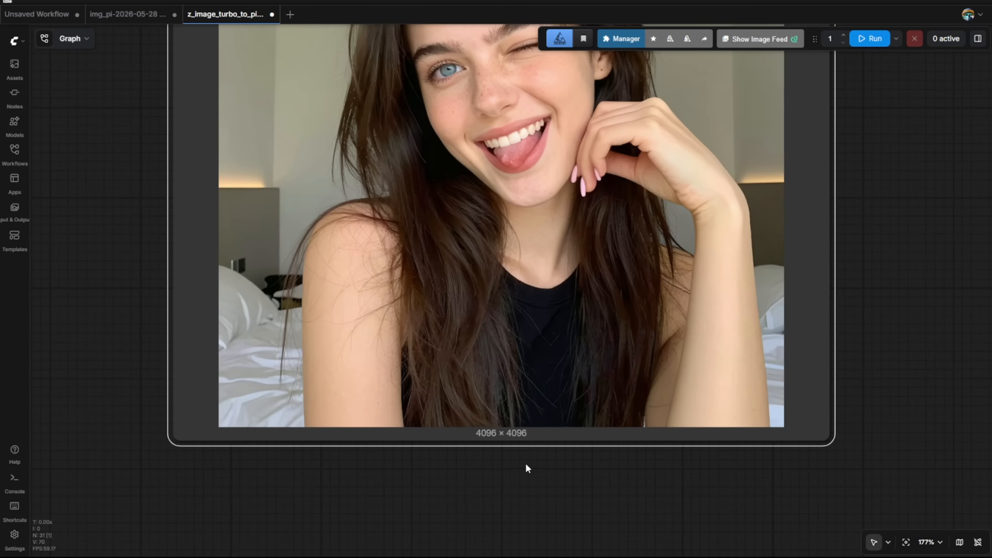
# Step: Duplicate the Image Comparer beside the RTX preview and feed it the RTX upscaled image and the PiD group's VAE Decode image
pyautogui.scroll(-4, 526, 464)
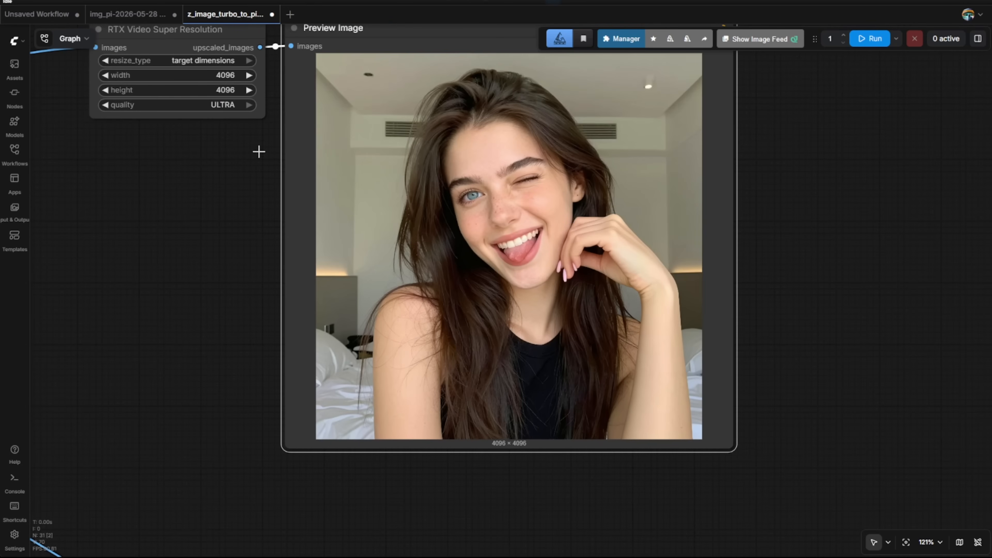
pyautogui.scroll(-4, 250, 281)
pyautogui.moveTo(248, 365); pyautogui.dragTo(225, 204)
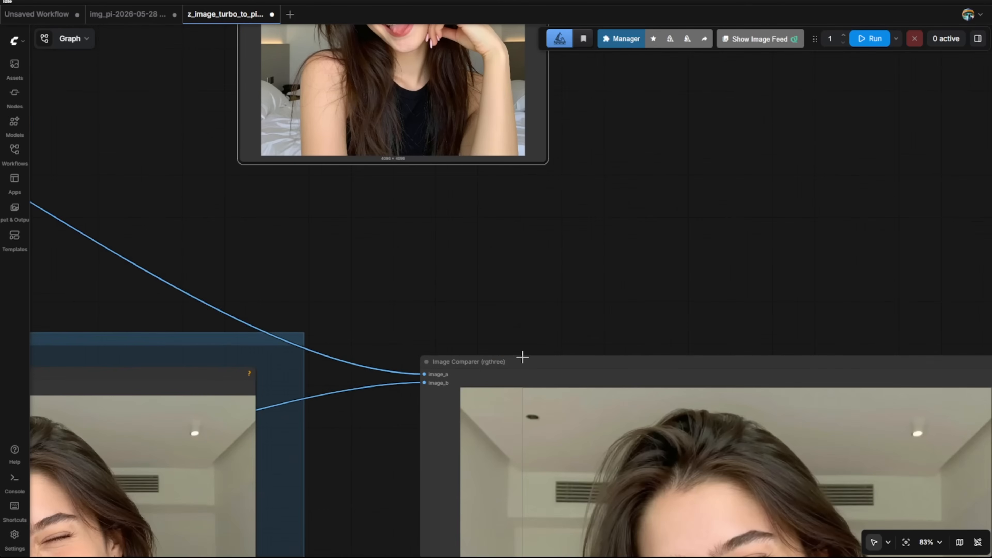
pyautogui.click(510, 370)
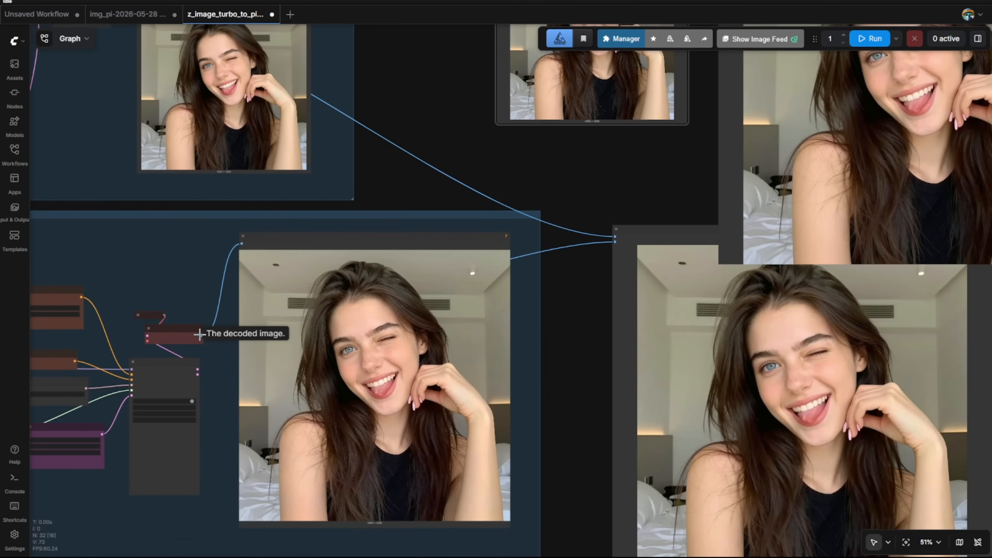
pyautogui.moveTo(583, 192); pyautogui.dragTo(471, 323)
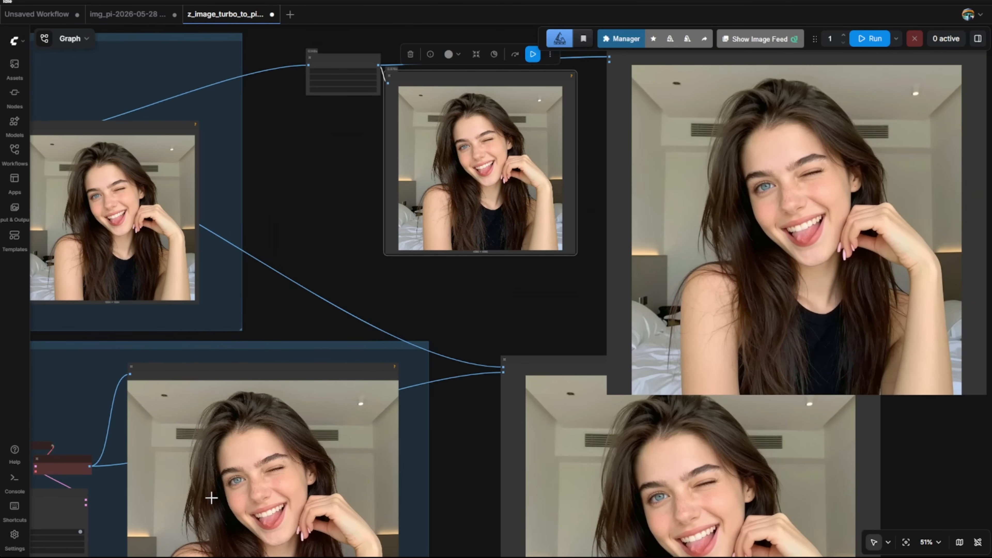
pyautogui.moveTo(90, 464); pyautogui.dragTo(399, 222)
# Step: Reposition the new Image Comparer and execute only the branch ending in it
pyautogui.scroll(4, 449, 187)
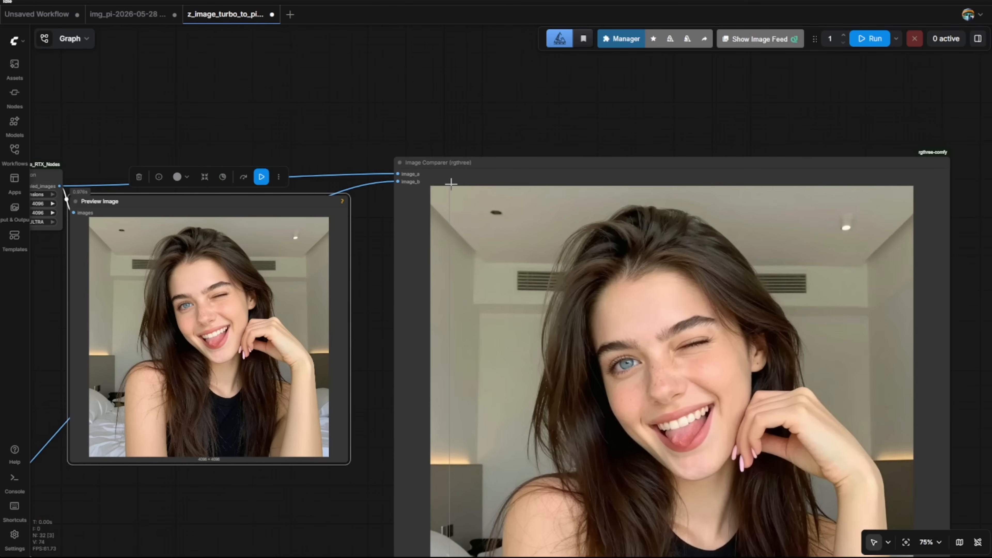
pyautogui.moveTo(459, 164); pyautogui.dragTo(437, 199)
pyautogui.moveTo(664, 176); pyautogui.dragTo(484, 64)
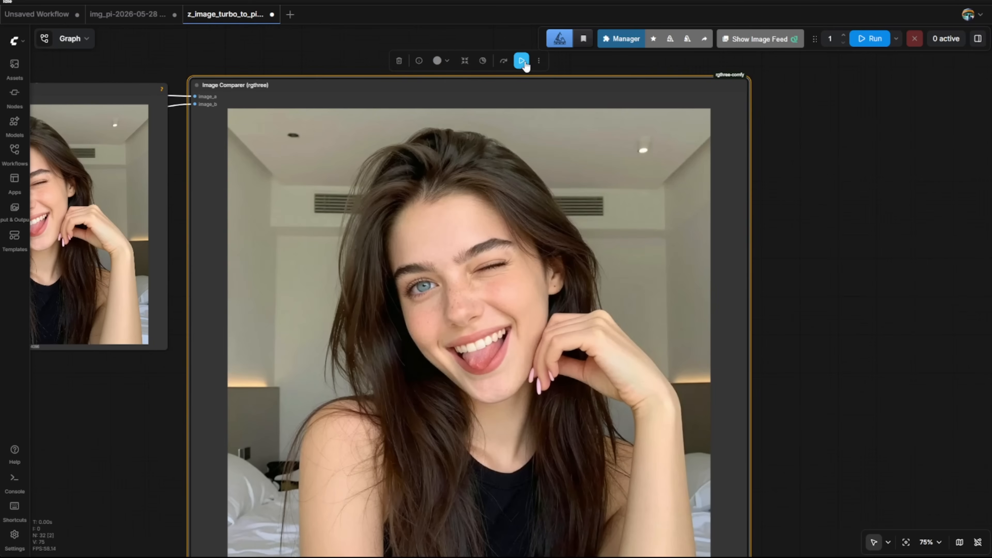
pyautogui.click(523, 63)
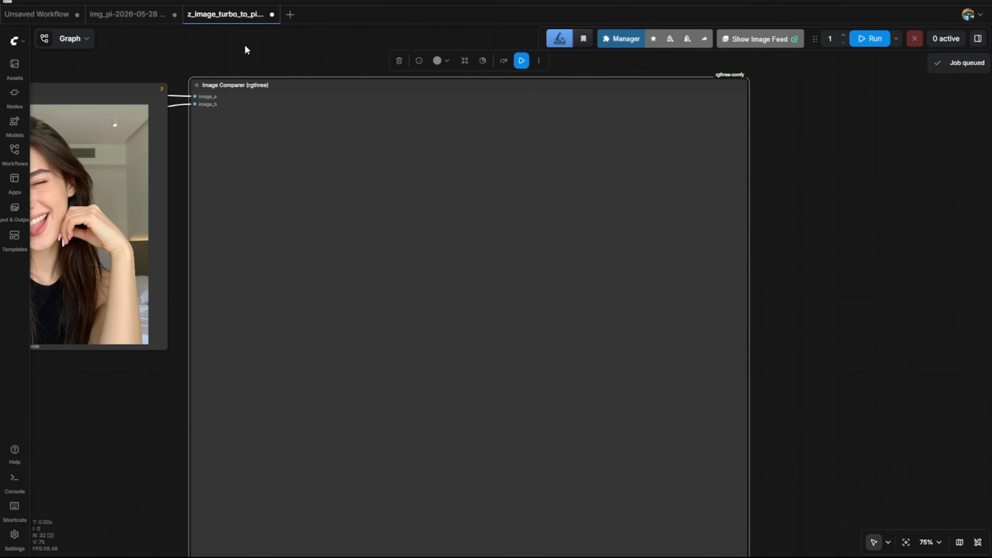
# Step: Compare the RTX and PiD portraits up close in the Image Comparer, examining skin, hair, eyes and eyebrows
pyautogui.scroll(6, 899, 243)
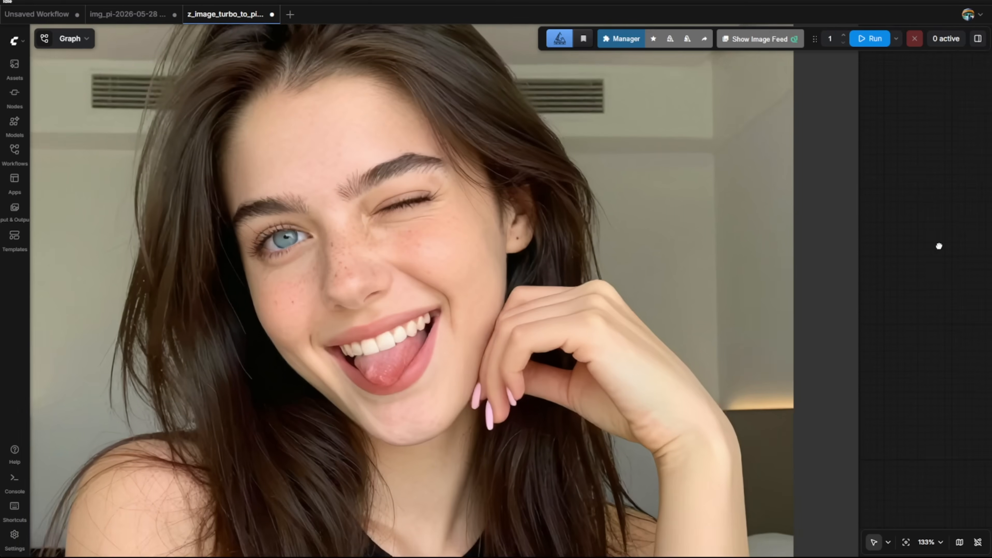
pyautogui.scroll(-2, 808, 266)
pyautogui.scroll(6, 493, 160)
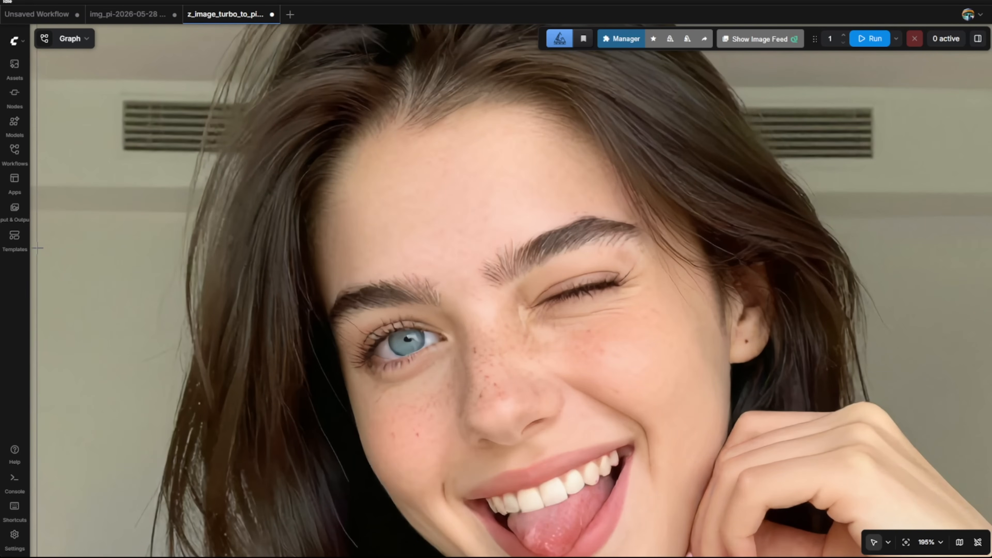
pyautogui.scroll(-5, 82, 168)
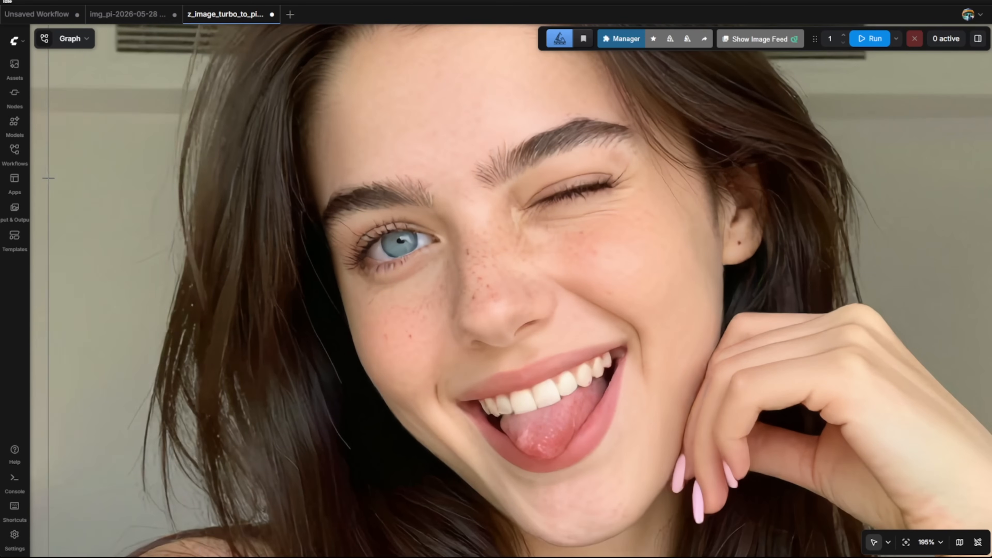
pyautogui.scroll(3, 432, 219)
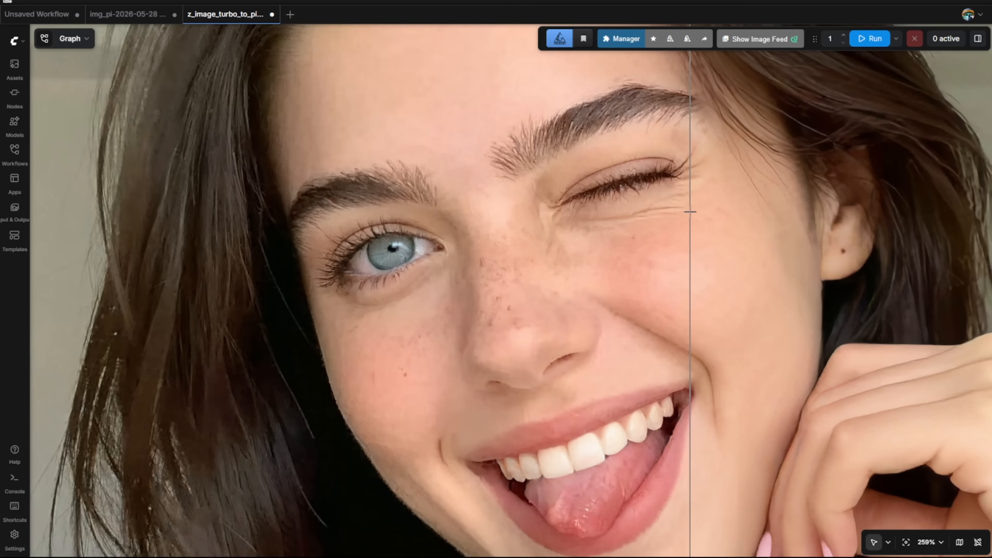
# Step: Move the RTX Video Super Resolution node down beside its Preview Image and bring the connected Image Comparer closer to that preview
pyautogui.scroll(-12, 690, 212)
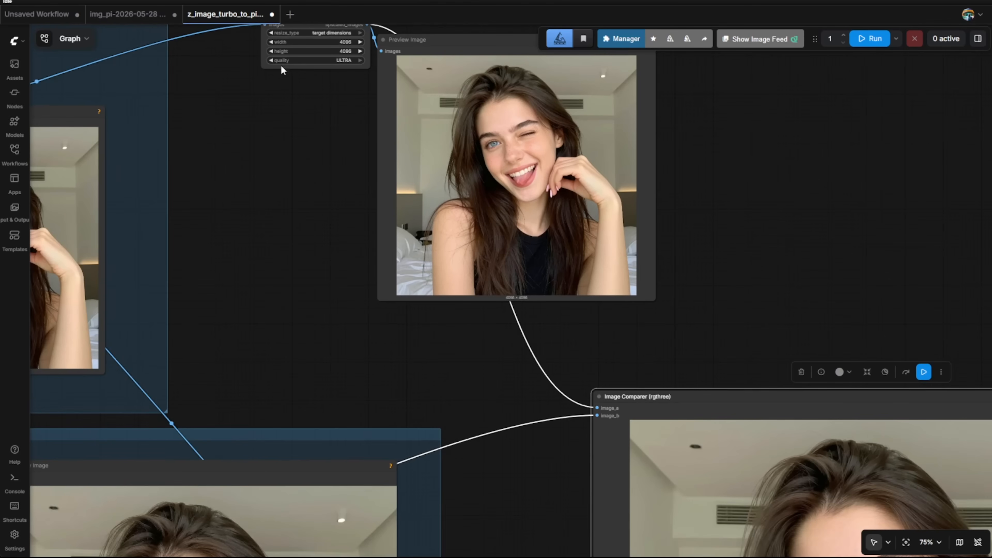
pyautogui.scroll(-2, 300, 96)
pyautogui.moveTo(321, 118); pyautogui.dragTo(324, 163)
pyautogui.moveTo(317, 75); pyautogui.dragTo(306, 307)
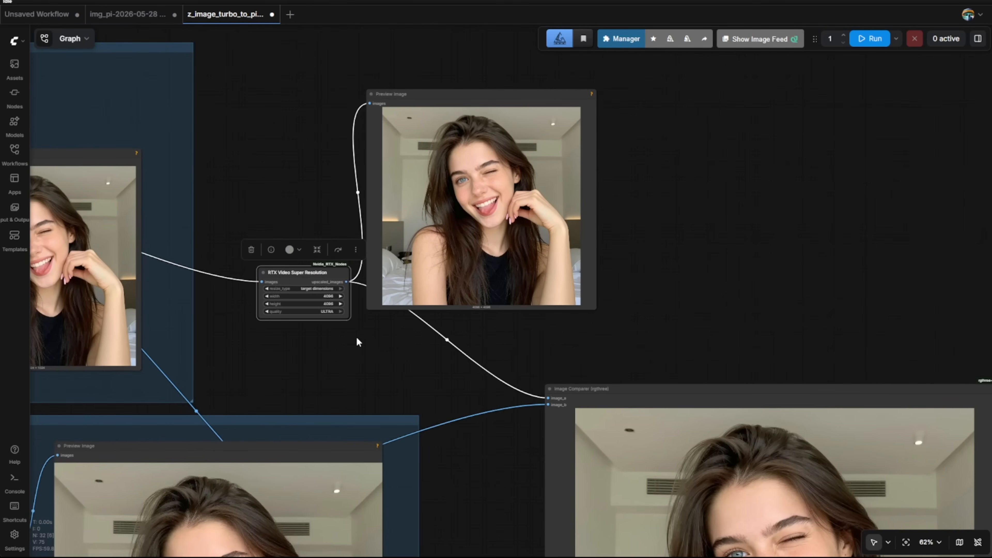
pyautogui.moveTo(602, 385); pyautogui.dragTo(515, 335)
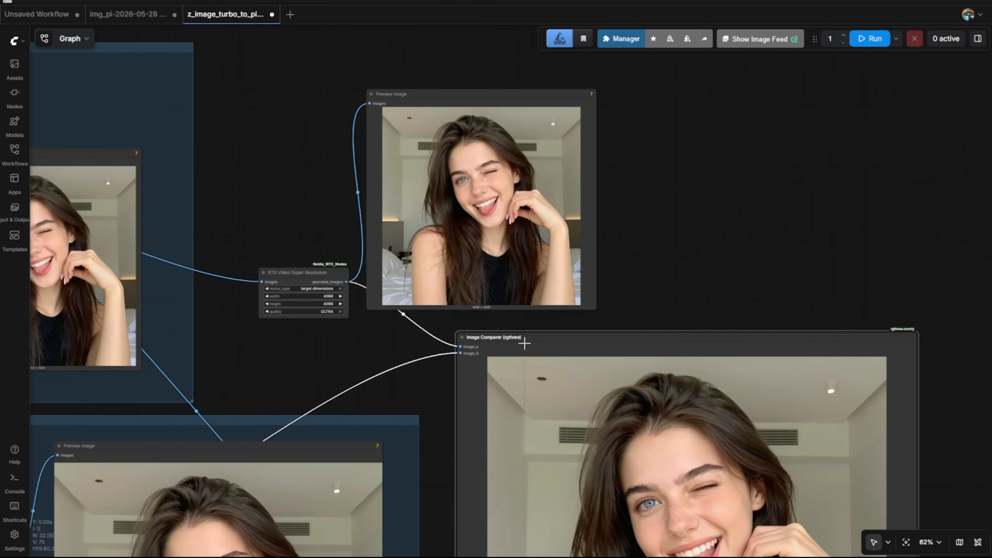
# Step: Add SeedVR2 DiT and VAE model loaders and connect them to a SeedVR2 Video Upscaler with a resolution of 4096
pyautogui.moveTo(395, 384); pyautogui.dragTo(285, 157)
pyautogui.scroll(8, 702, 329)
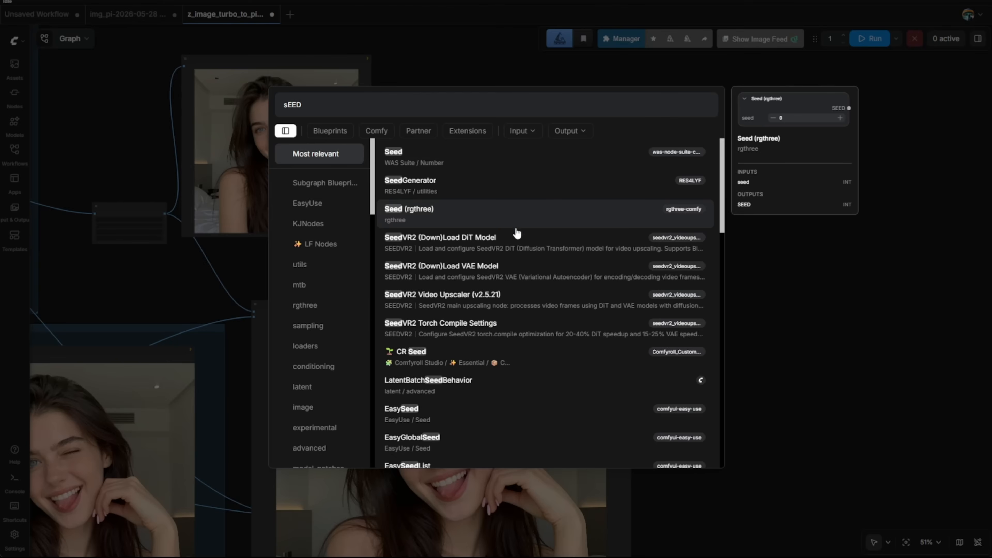
pyautogui.click(519, 239)
pyautogui.click(589, 110)
pyautogui.scroll(7, 593, 110)
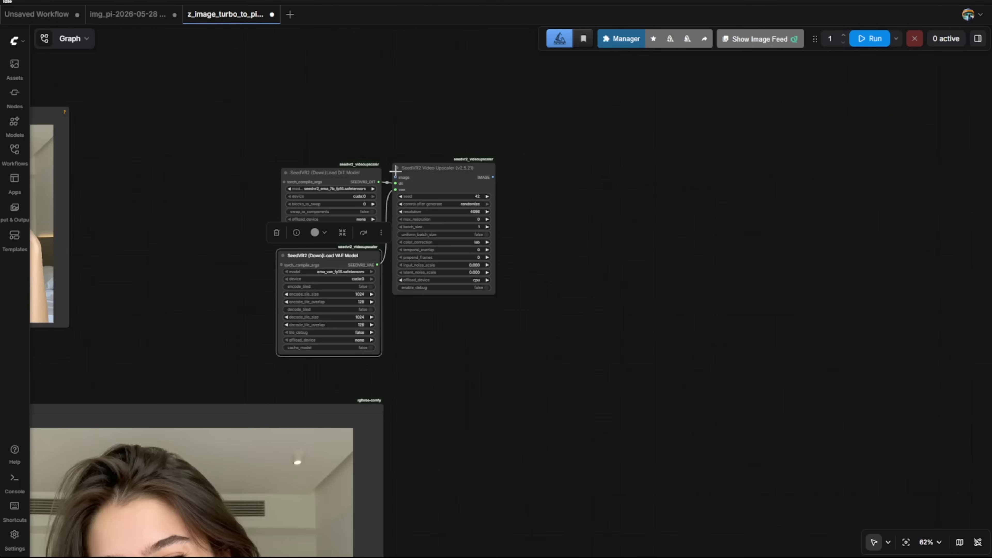
# Step: Feed the Zimage VAE Decode image to the SeedVR2 Video Upscaler and run a comparison of its output with PiD in another Image Comparer
pyautogui.moveTo(180, 141); pyautogui.dragTo(650, 135)
pyautogui.scroll(-5, 590, 196)
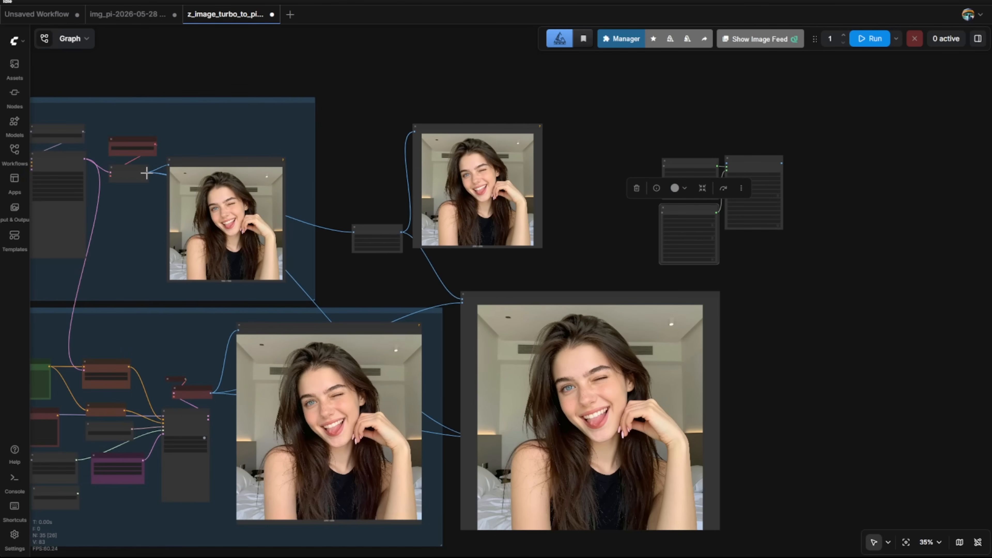
pyautogui.moveTo(283, 163); pyautogui.dragTo(664, 165)
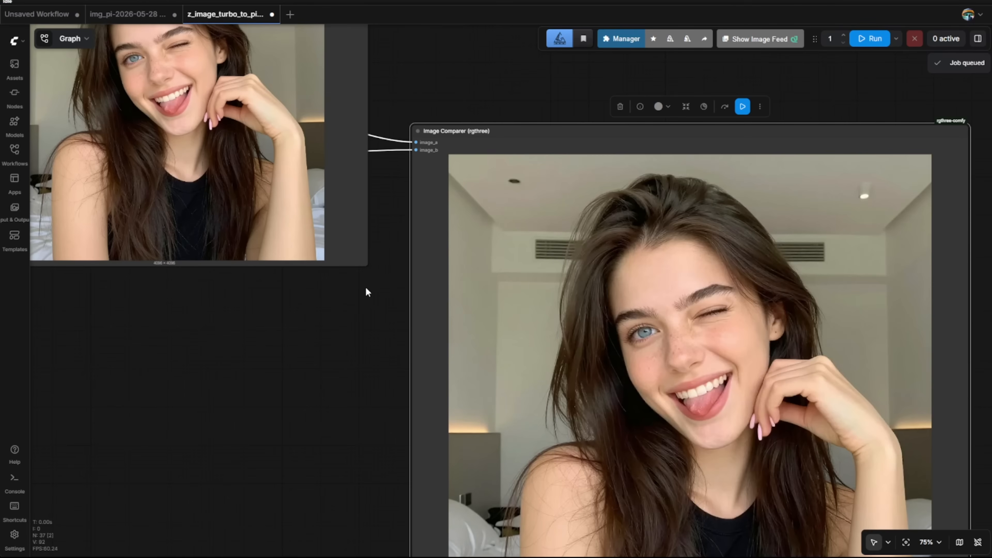
# Step: Compare the SeedVR2 and PiD portraits up close in the Image Comparer, examining the face and hair details
pyautogui.moveTo(349, 331); pyautogui.dragTo(166, 259)
pyautogui.scroll(13, 509, 240)
pyautogui.scroll(-3, 882, 218)
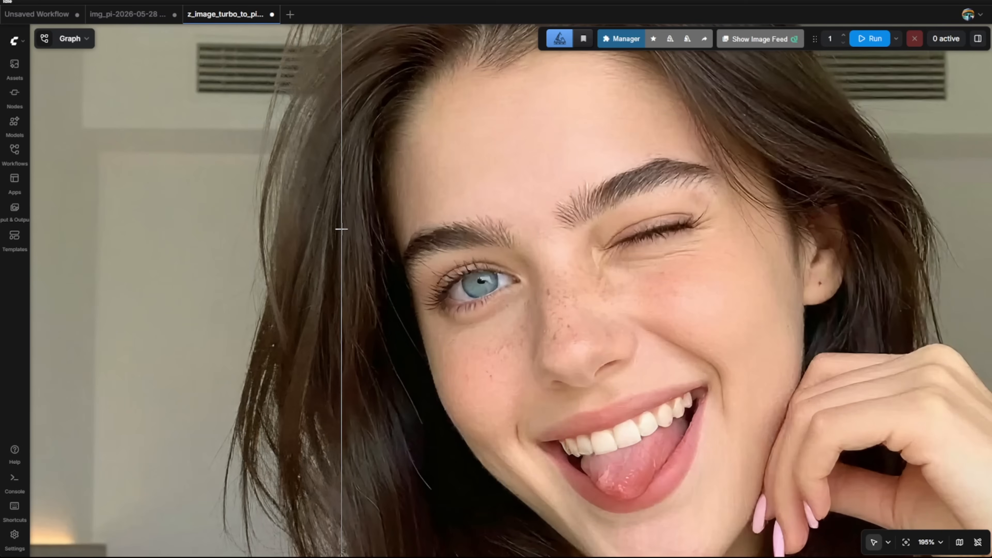
pyautogui.scroll(3, 463, 301)
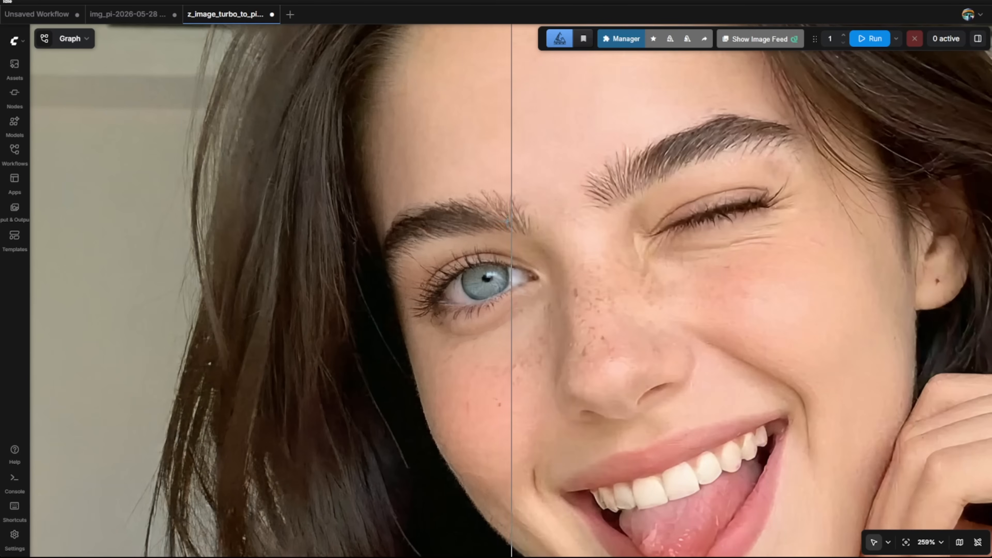
# Step: Bypass the Load Image From Url and QwenVL nodes and enter a text prompt describing a futuristic soldier in white armored plating with a glowing red visor
pyautogui.scroll(-10, 461, 254)
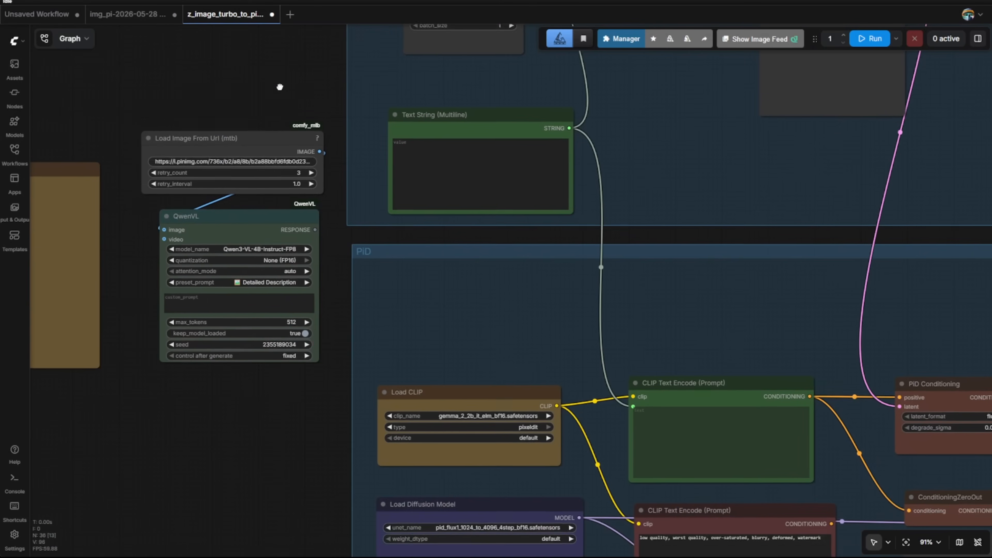
pyautogui.moveTo(291, 80); pyautogui.dragTo(225, 341)
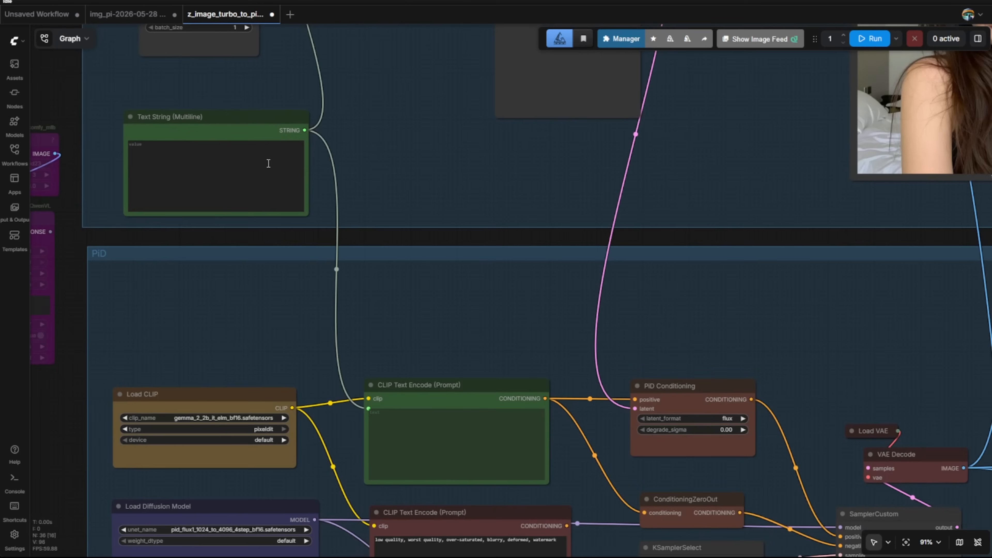
pyautogui.click(217, 173)
pyautogui.write('A futuristic soldier clad in white armored plating and a glowing red visor stands amidst the wreckage of a shattered city street, his assault rifle gripped tightly as debris rains down around him. The camera surges forward in rapid motion, capturing the intensity in his stance—every muscle coiled for action. Behind him, skyscrapers loom like broken giants, their windows flickering with distant fires. He turns sharply, scanning the chaos, then sprints forward into the smoke-filled alleyway, boots pounding over shattered concrete.')
# Step: Run the workflow with the soldier prompt and check the generated image in the Zimage group's Preview Image
pyautogui.scroll(3, 209, 179)
pyautogui.moveTo(354, 228); pyautogui.dragTo(457, 228)
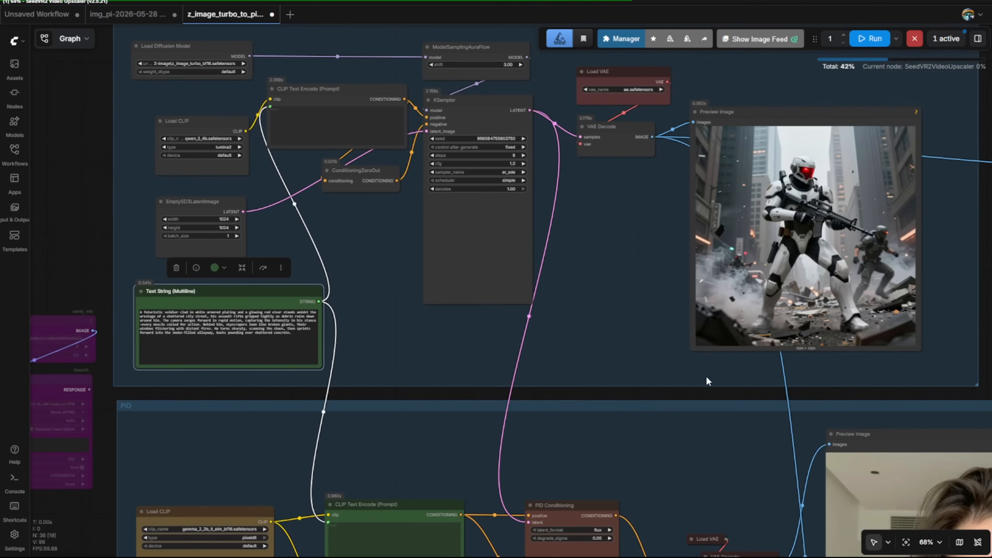
pyautogui.moveTo(613, 338); pyautogui.dragTo(360, 357)
pyautogui.scroll(3, 578, 257)
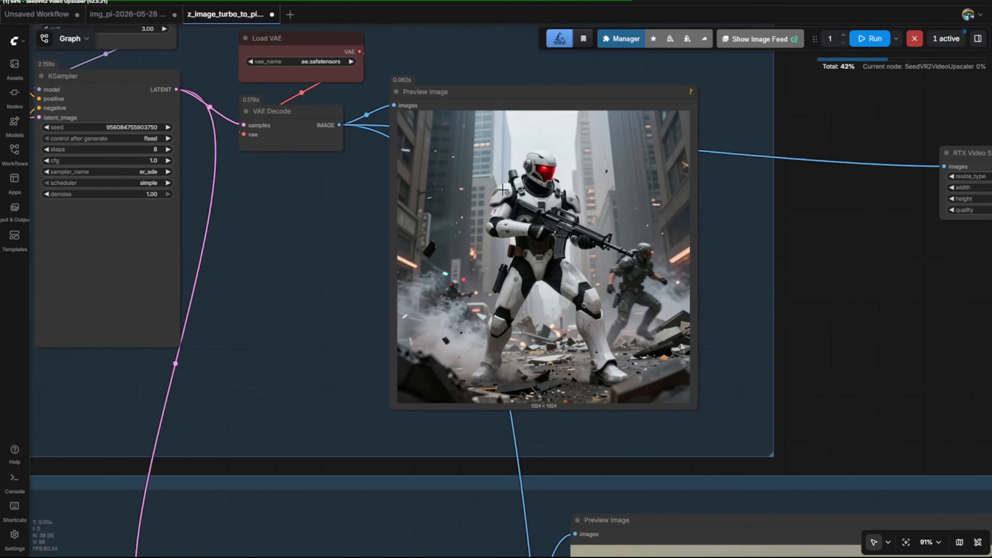
pyautogui.scroll(2, 504, 190)
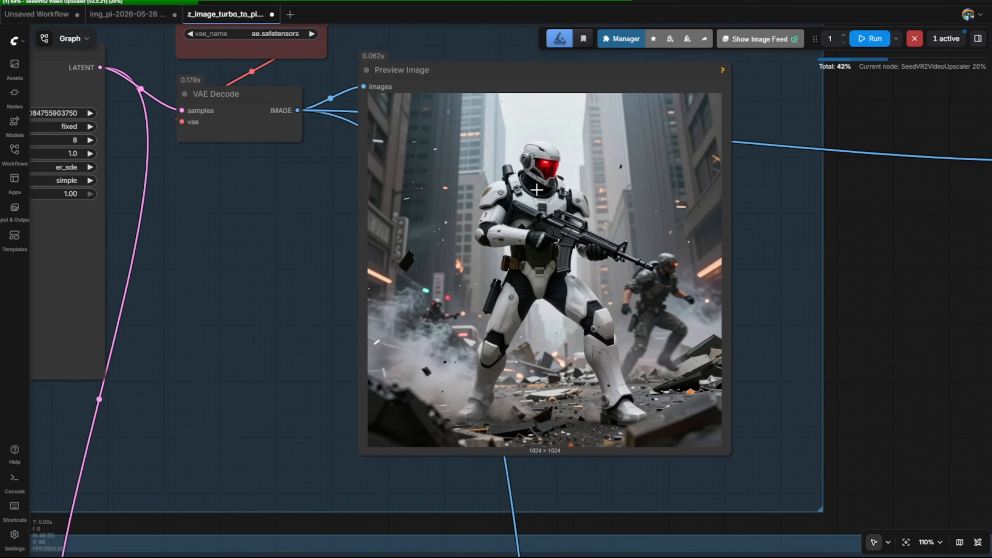
# Step: Compare the RTX and PiD upscales of the soldier in their Image Comparer, examining the armor, helmet and rifle details
pyautogui.scroll(-10, 462, 338)
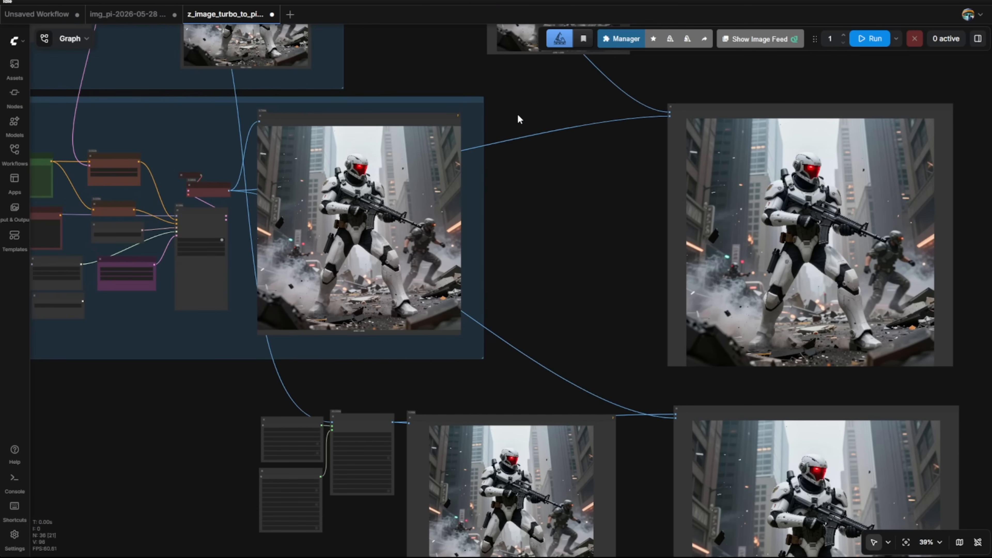
pyautogui.moveTo(573, 201); pyautogui.dragTo(692, 109)
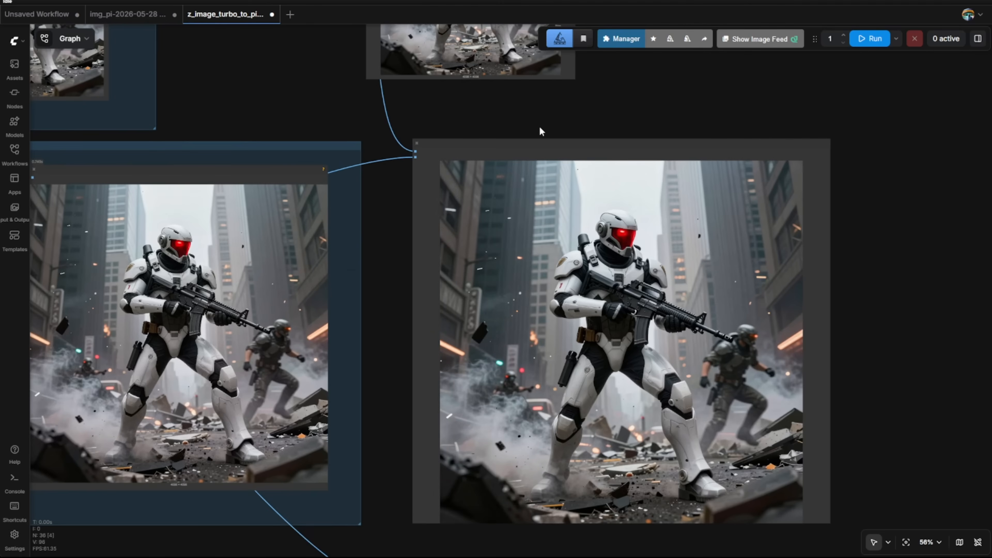
pyautogui.moveTo(540, 131); pyautogui.dragTo(454, 93)
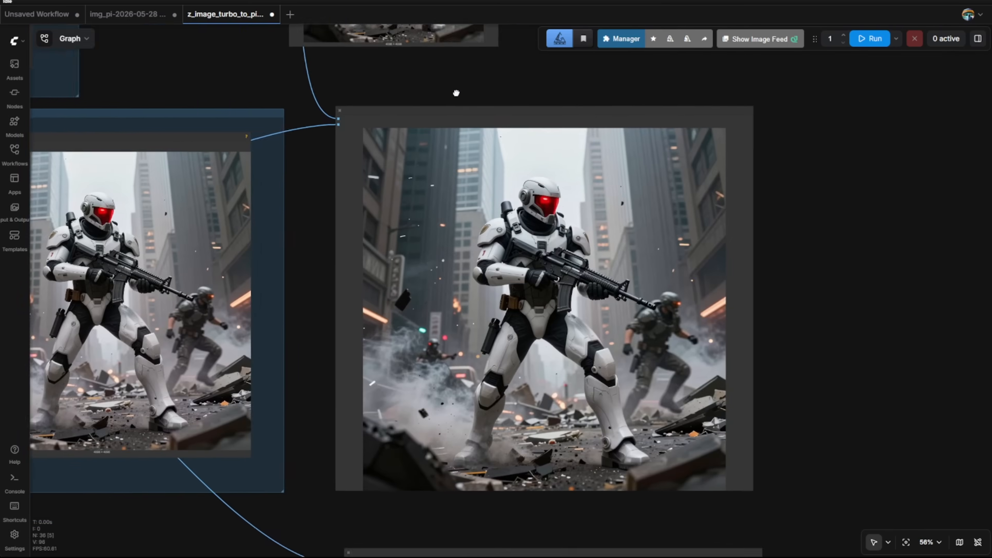
pyautogui.scroll(12, 530, 245)
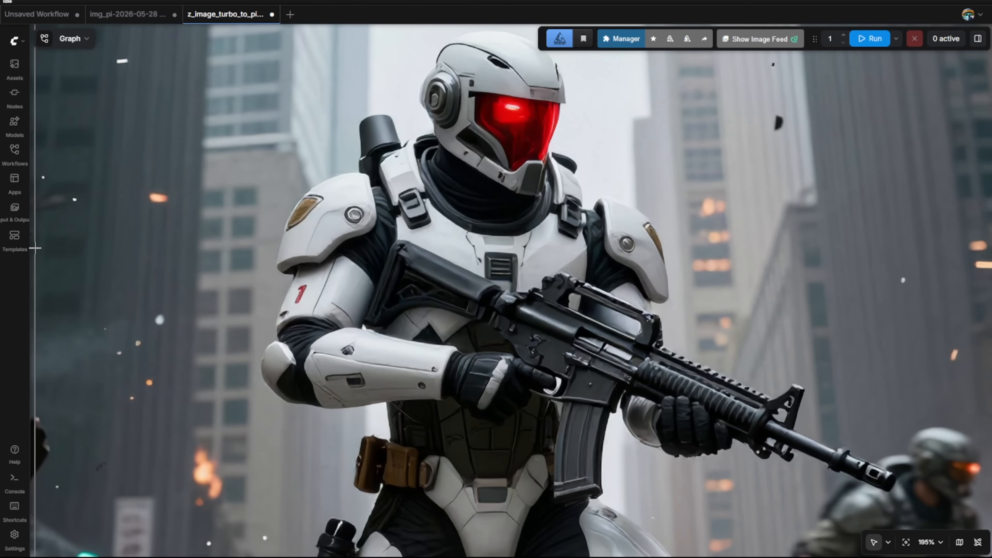
pyautogui.scroll(8, 438, 205)
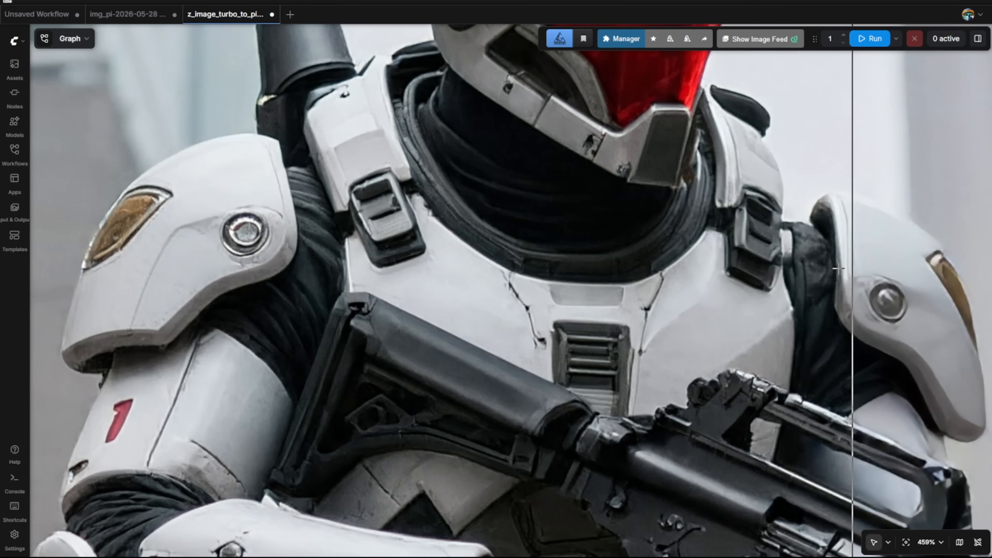
pyautogui.scroll(-2, 598, 279)
# Step: Compare the SeedVR2 and PiD upscales in their Image Comparer, examining fine details of the soldier and of the motorcyclist scene
pyautogui.moveTo(627, 514); pyautogui.dragTo(535, 137)
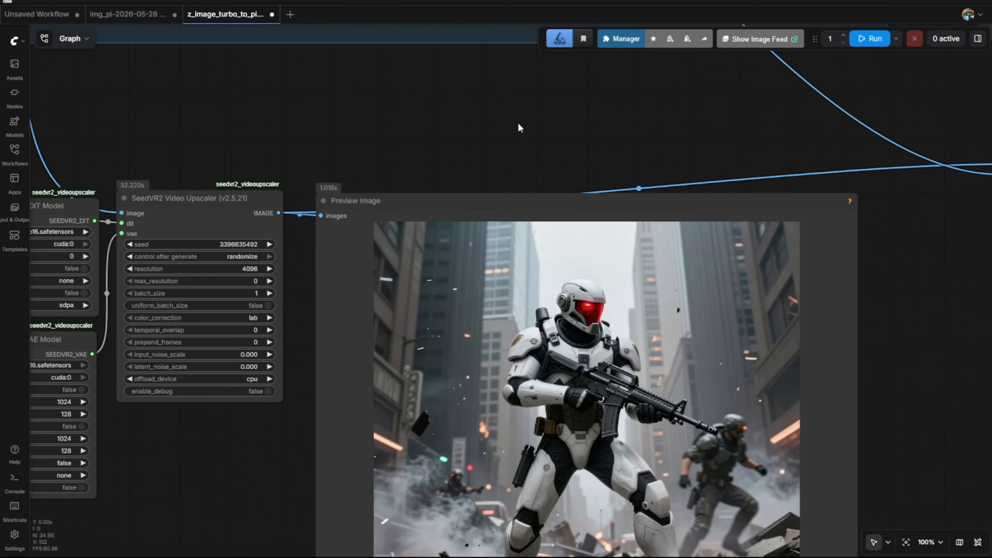
pyautogui.moveTo(445, 125); pyautogui.dragTo(586, 93)
pyautogui.scroll(12, 742, 332)
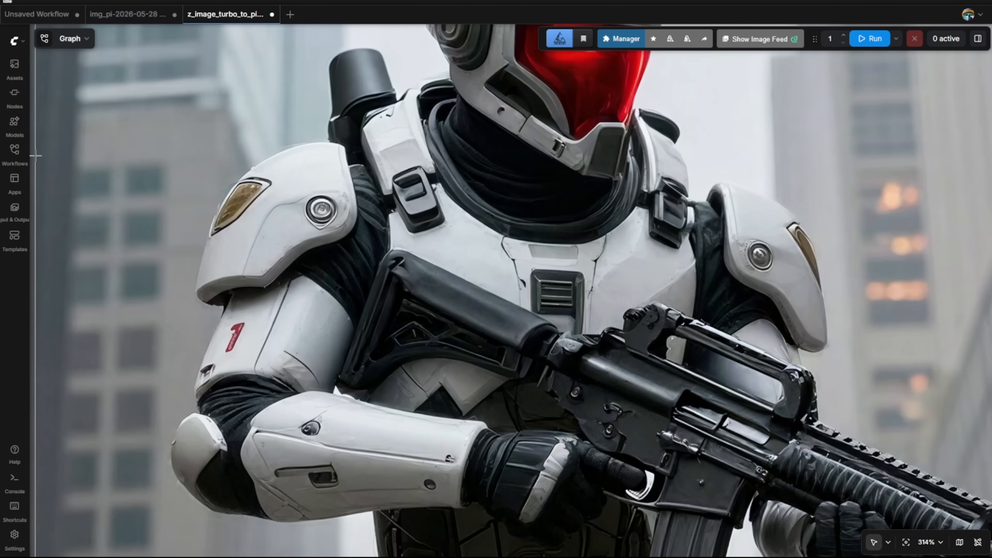
pyautogui.scroll(9, 221, 219)
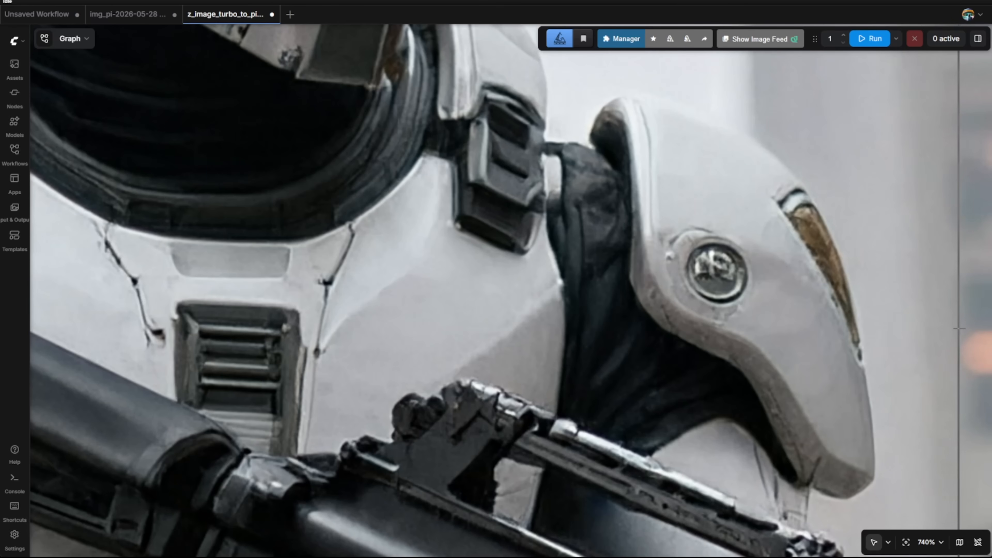
pyautogui.scroll(-10, 245, 358)
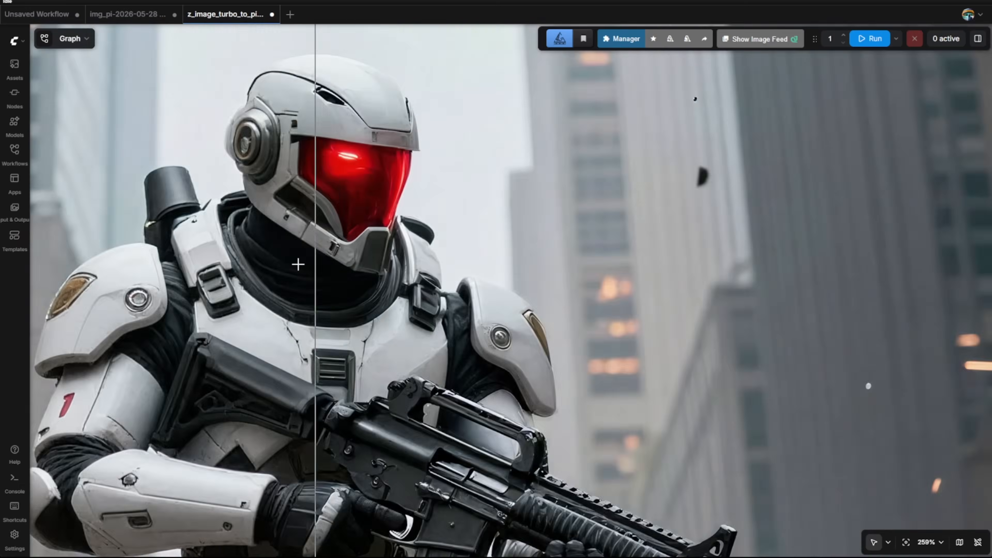
pyautogui.scroll(10, 254, 163)
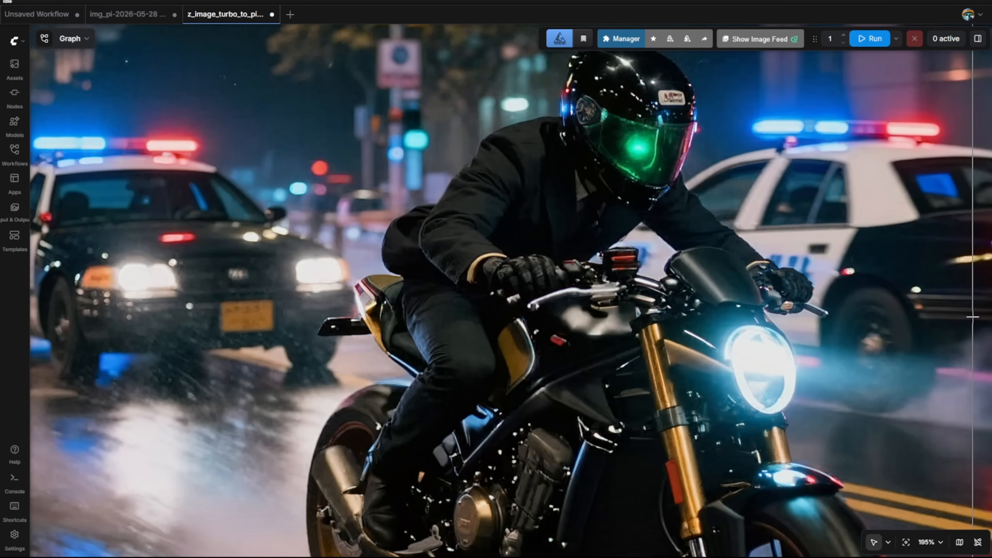
# Step: Compare the two upscales of the motorcyclist in the upper Image Comparer, examining the gloves, sleeves, handlebar and headlight
pyautogui.scroll(-5, 973, 316)
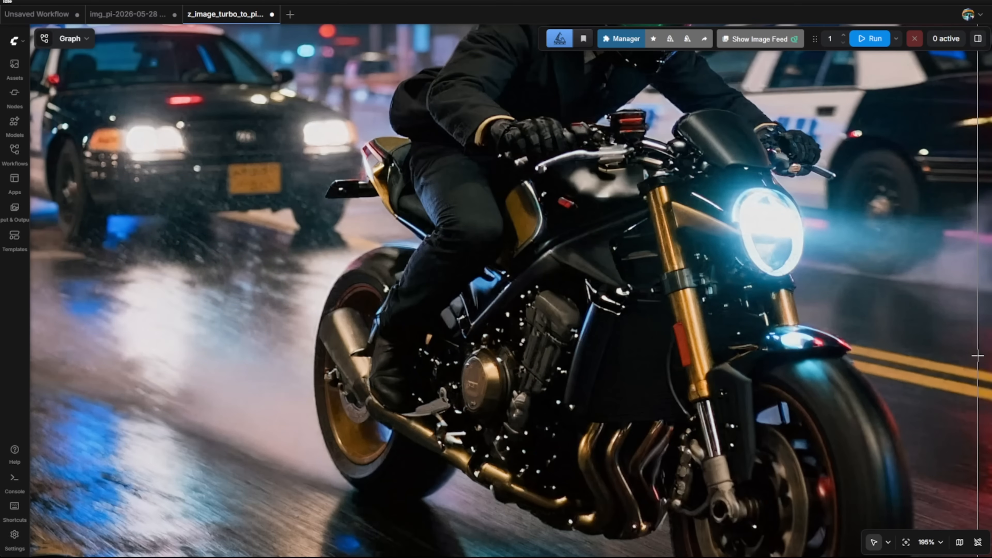
pyautogui.scroll(-2, 978, 355)
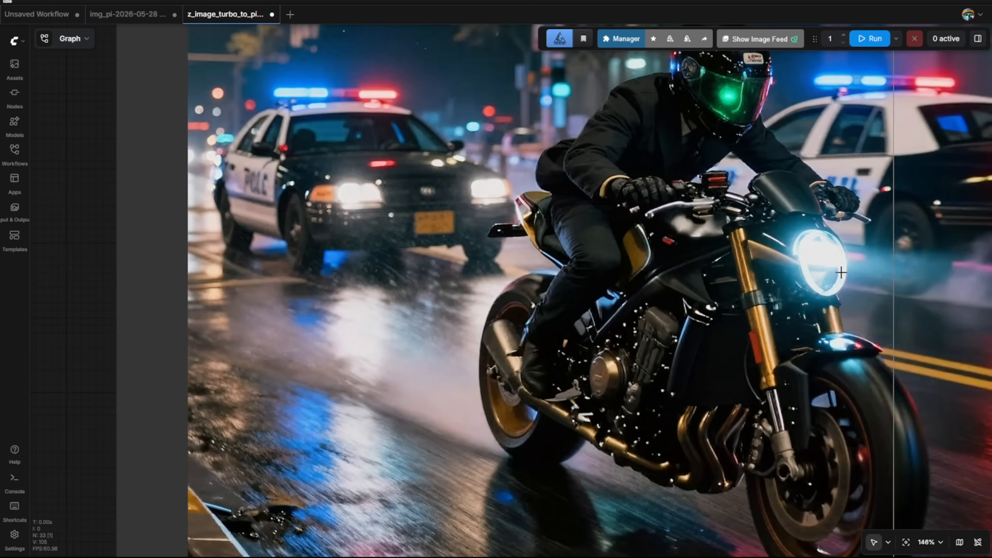
pyautogui.scroll(2, 845, 172)
pyautogui.scroll(8, 846, 172)
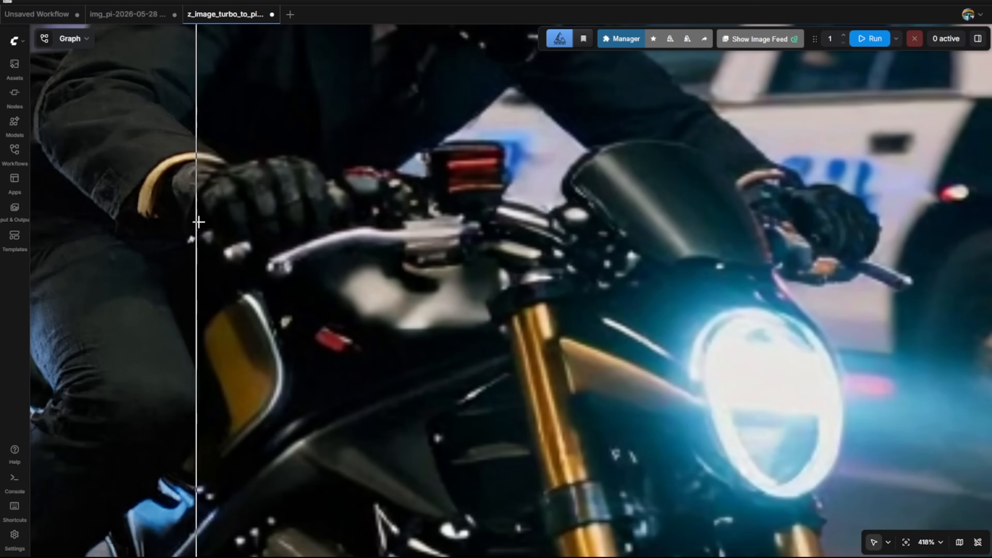
pyautogui.scroll(4, 294, 259)
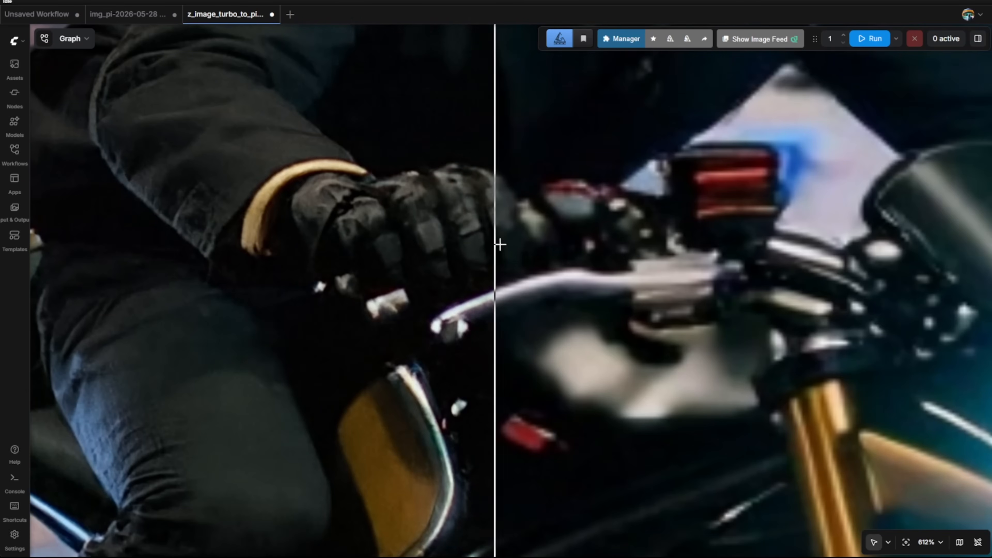
pyautogui.scroll(-3, 526, 244)
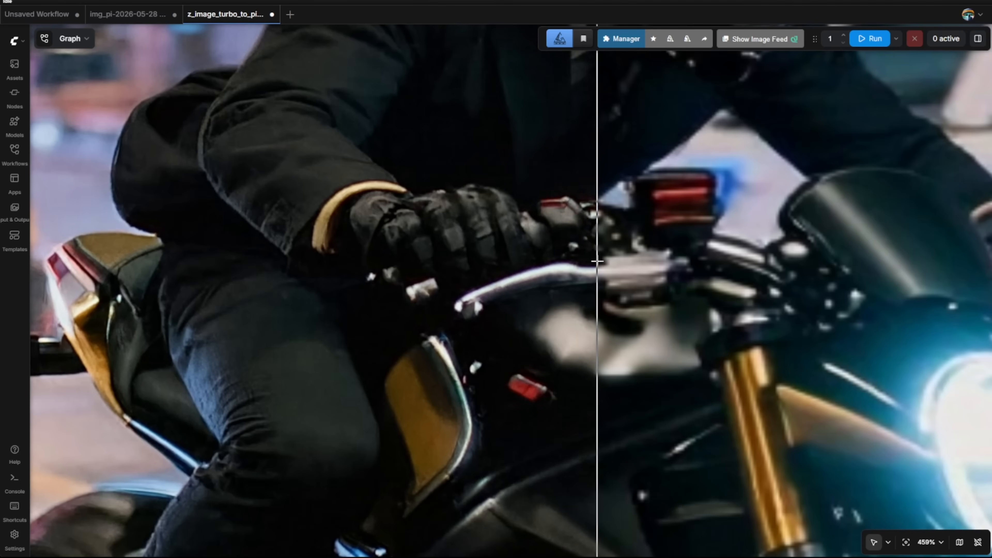
pyautogui.scroll(-15, 597, 261)
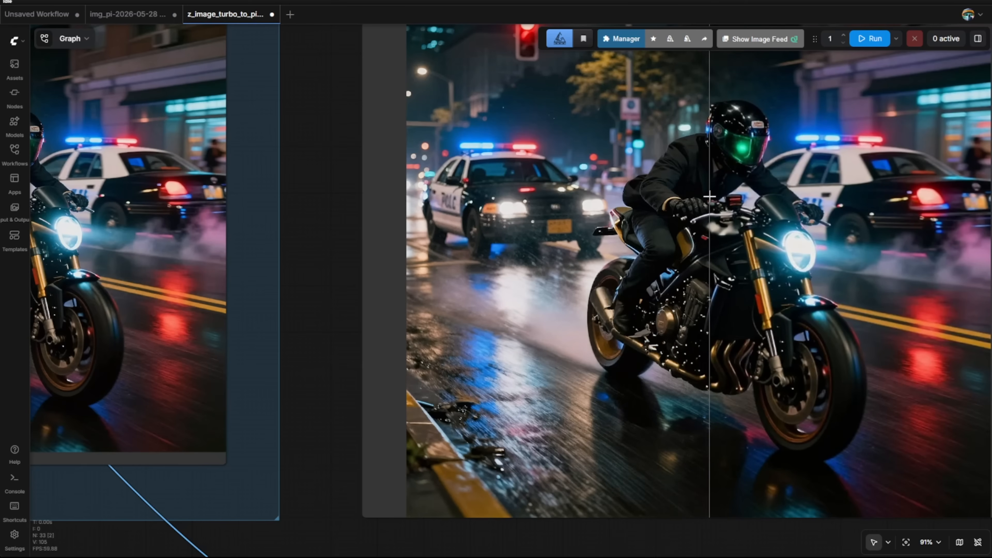
pyautogui.scroll(-1, 480, 375)
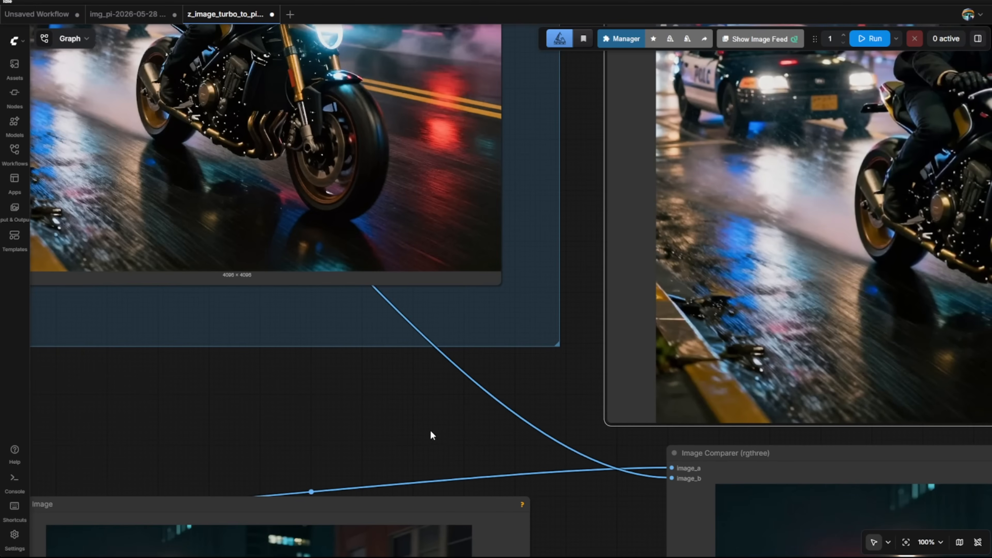
# Step: Compare the motorcyclist upscales in the lower Image Comparer, examining the helmet, green visor, jacket and police car
pyautogui.moveTo(438, 425); pyautogui.dragTo(387, 97)
pyautogui.moveTo(486, 321); pyautogui.dragTo(172, 307)
pyautogui.moveTo(362, 50); pyautogui.dragTo(294, 48)
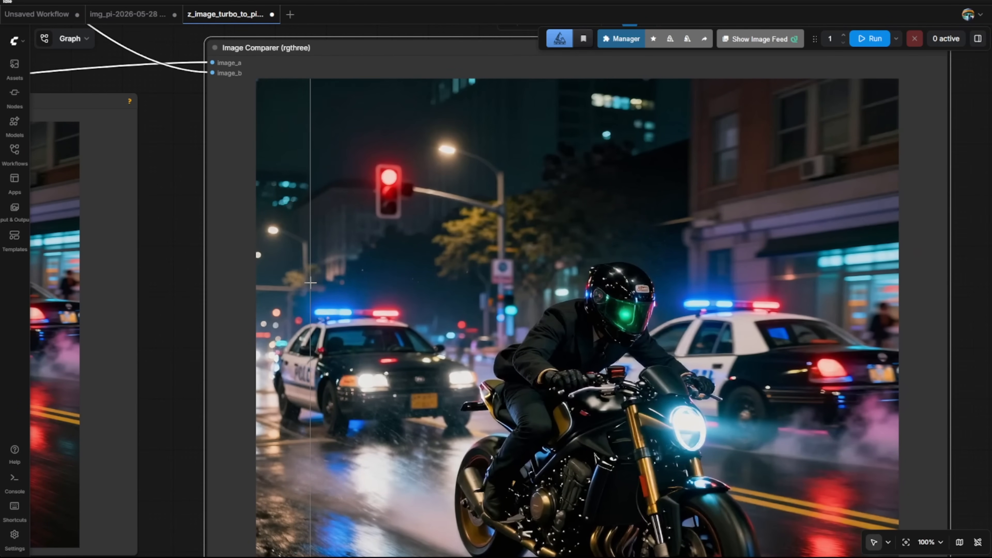
pyautogui.scroll(9, 670, 436)
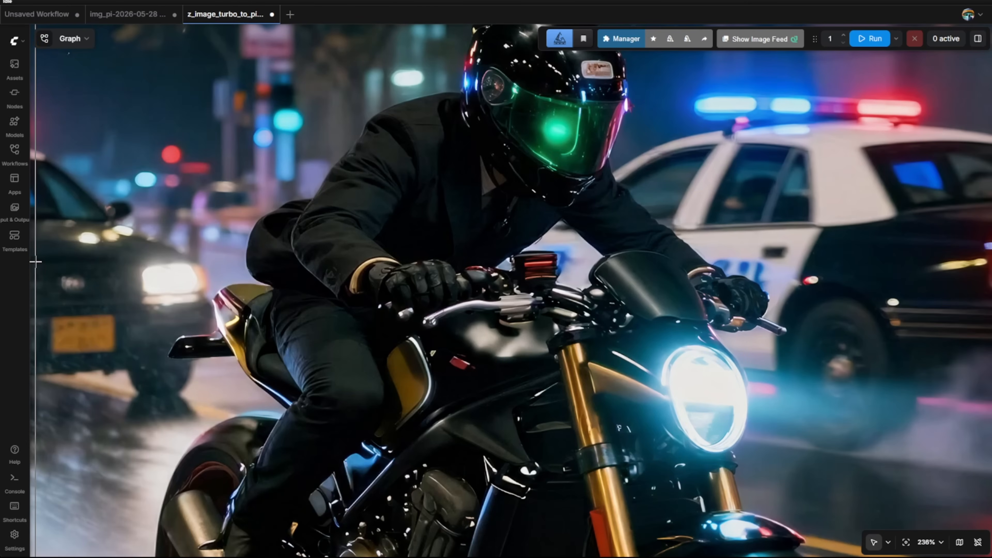
pyautogui.scroll(6, 489, 97)
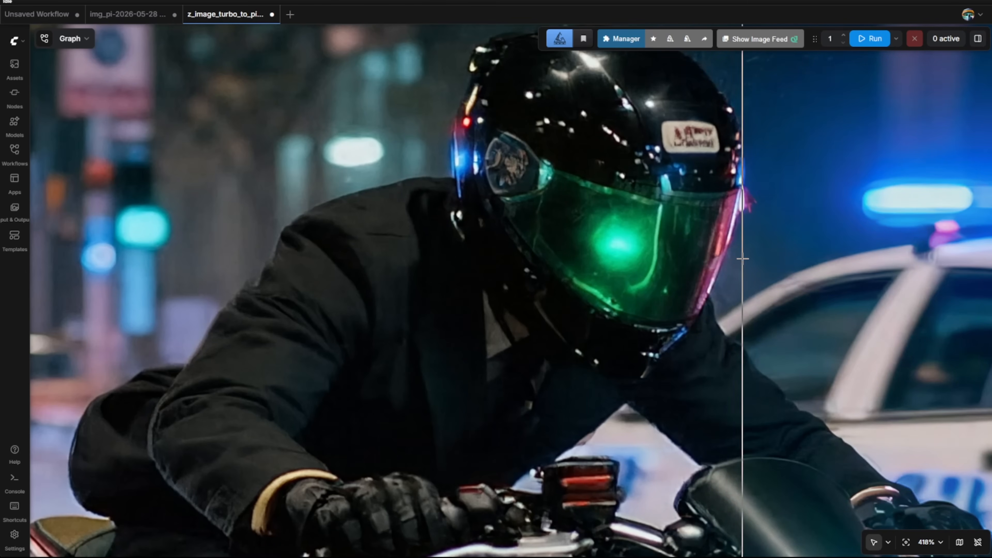
pyautogui.scroll(1, 743, 251)
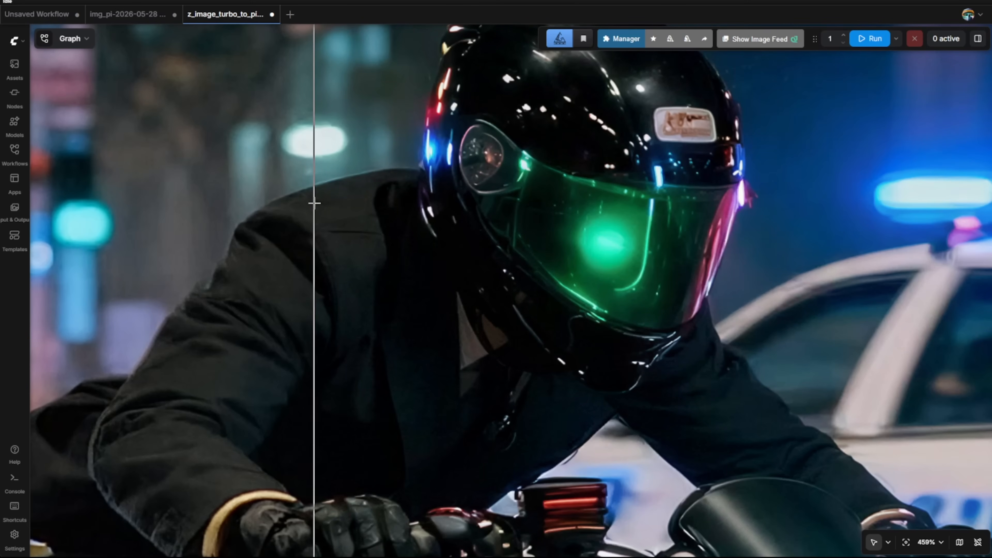
pyautogui.scroll(-7, 315, 203)
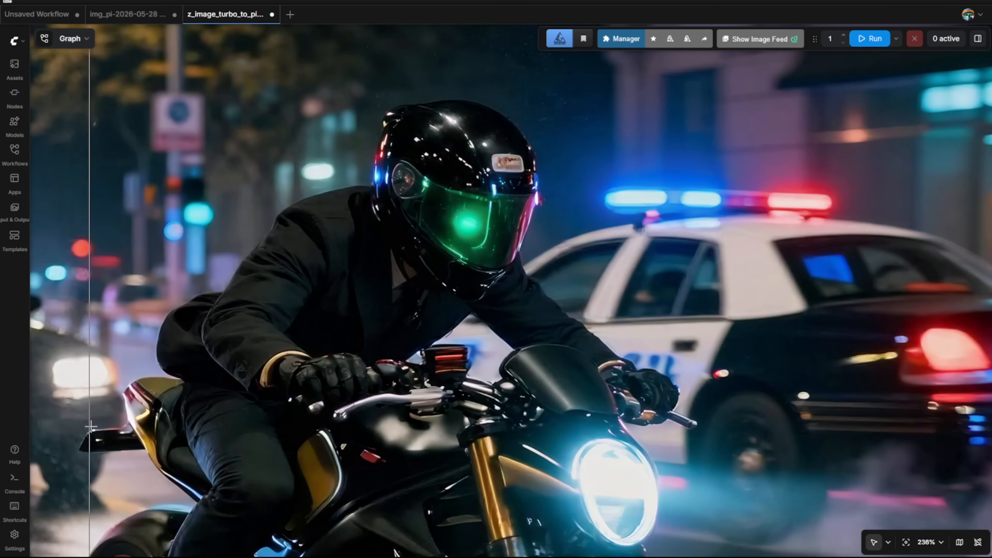
pyautogui.moveTo(126, 474); pyautogui.dragTo(238, 275)
pyautogui.scroll(2, 417, 360)
# Step: Review the PiD group's nodes, including the text encoder, PiD Conditioning, scheduler, latent size and diffusion model loader
pyautogui.scroll(-12, 417, 360)
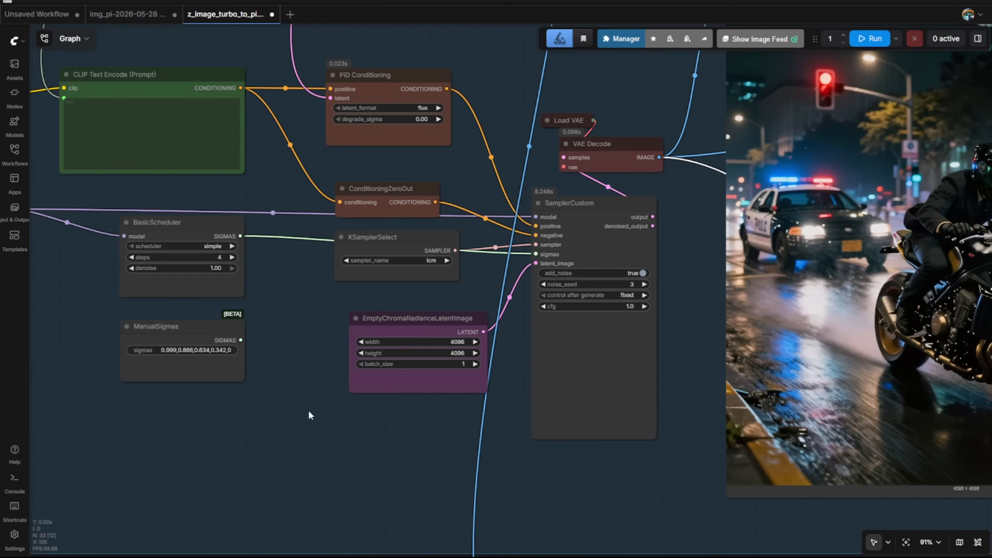
pyautogui.moveTo(309, 410); pyautogui.dragTo(539, 483)
pyautogui.scroll(-2, 527, 473)
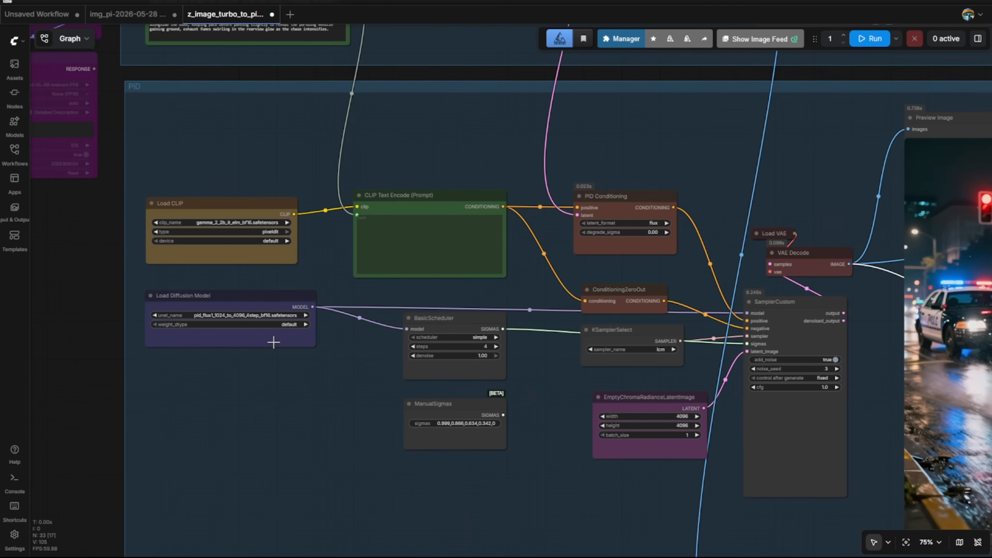
pyautogui.scroll(5, 242, 351)
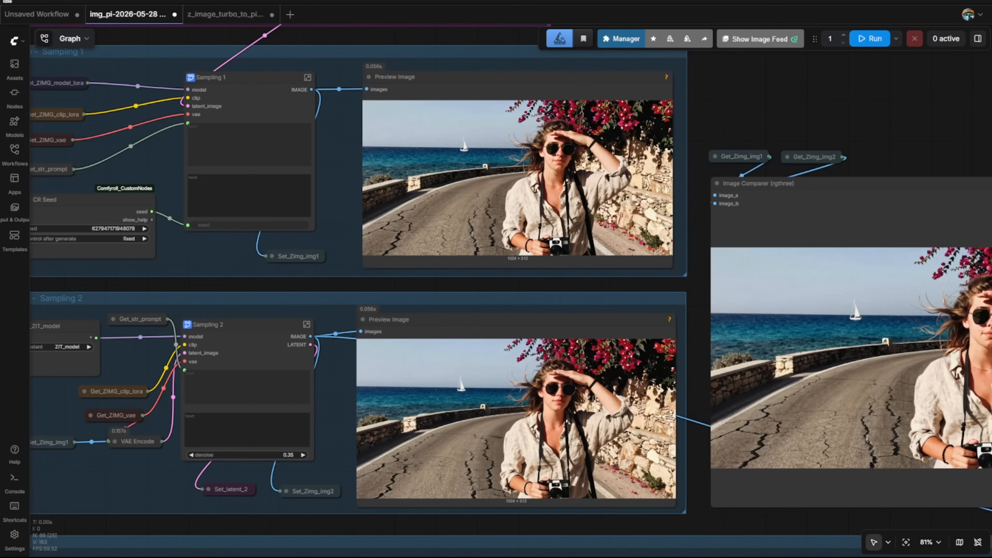
# Step: Examine the ZImage Sampling 1 and Sampling 2 groups and their previews of the woman on the coastal road
pyautogui.moveTo(694, 527); pyautogui.dragTo(778, 108)
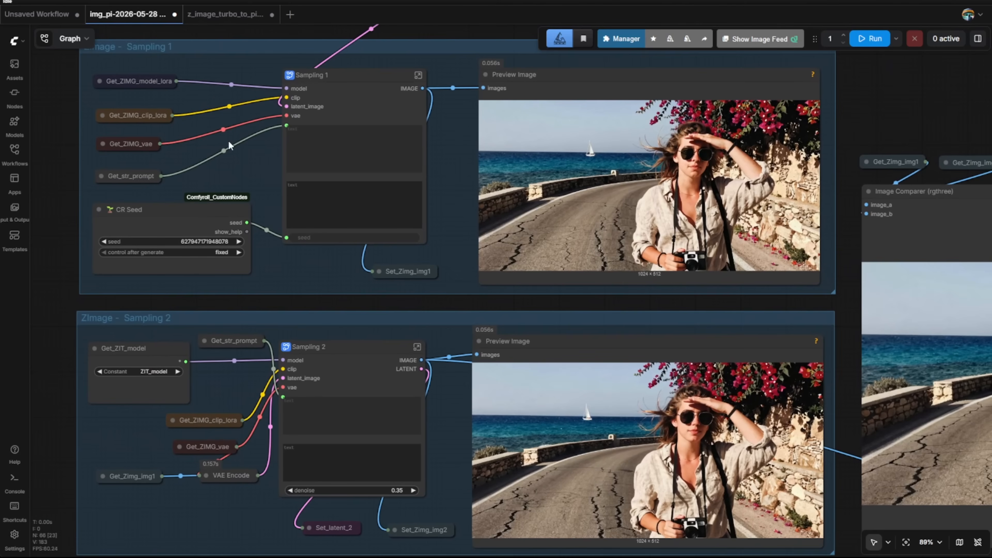
pyautogui.moveTo(228, 140); pyautogui.dragTo(210, 163)
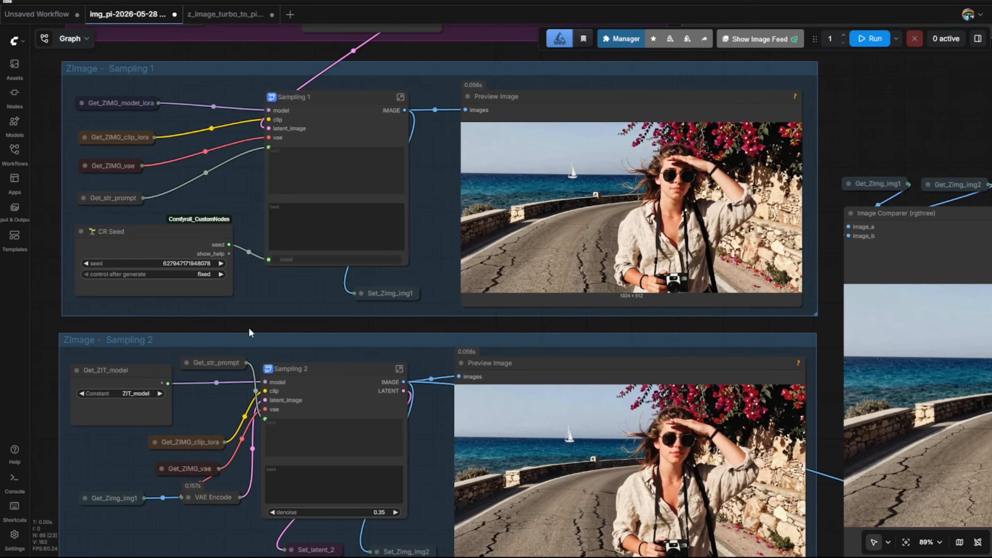
pyautogui.moveTo(256, 323); pyautogui.dragTo(241, 261)
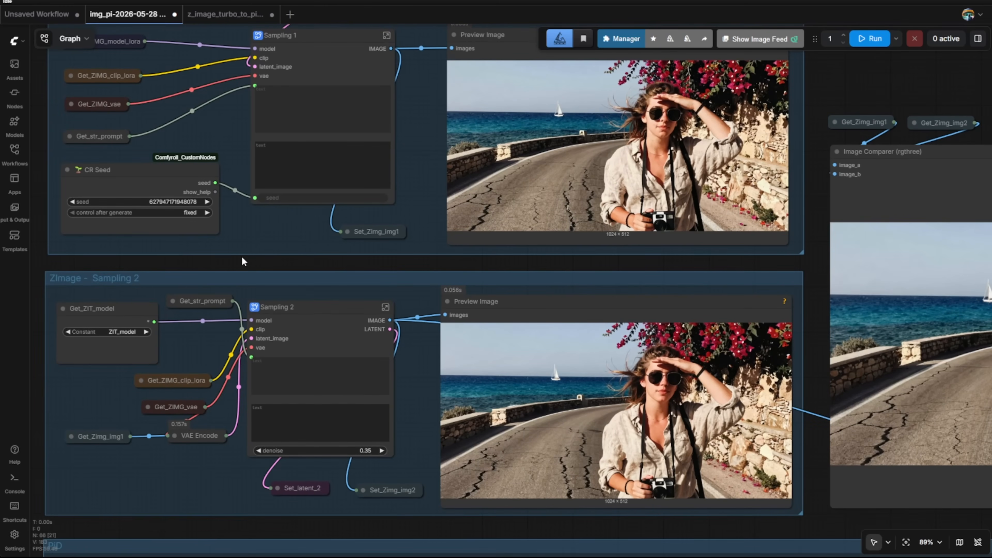
pyautogui.moveTo(290, 234); pyautogui.dragTo(212, 286)
pyautogui.scroll(3, 595, 245)
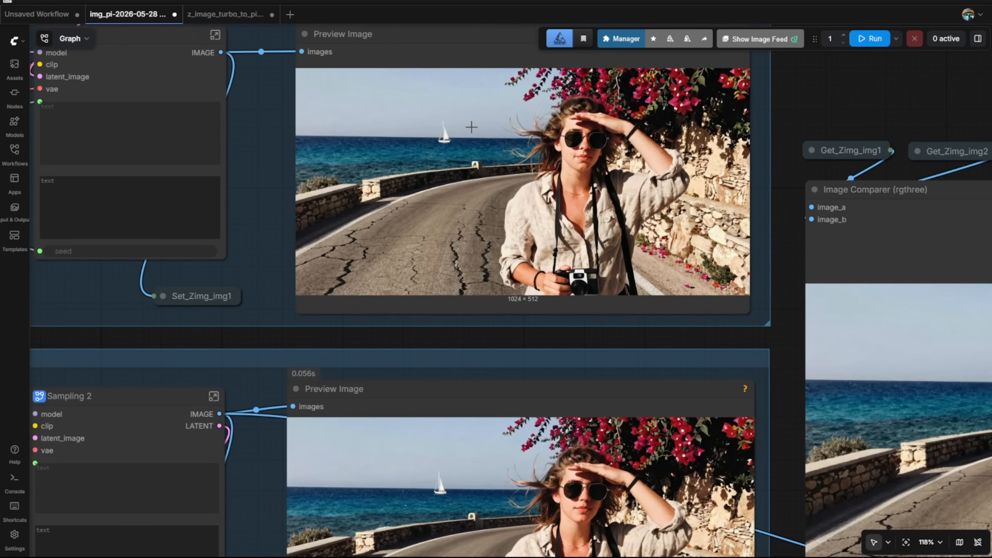
pyautogui.scroll(-6, 443, 344)
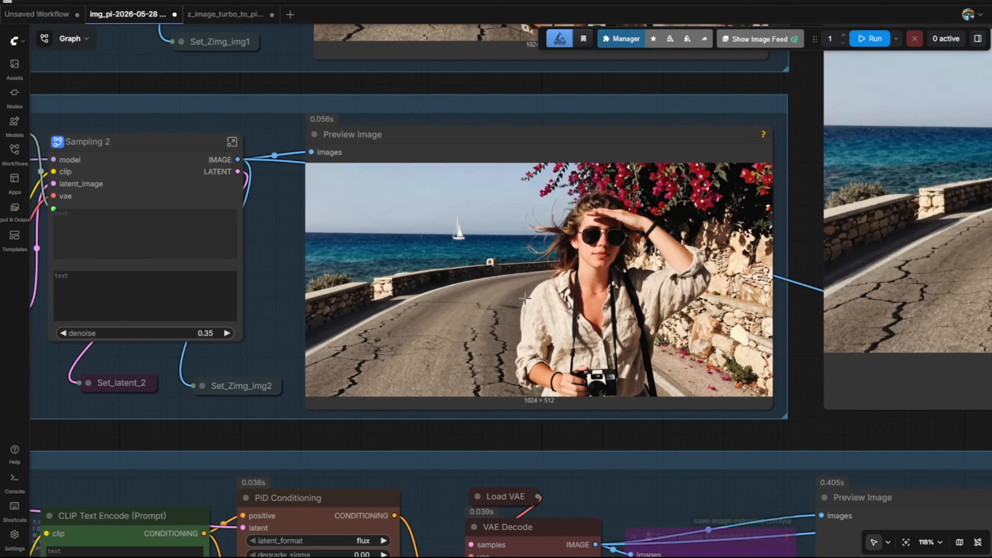
pyautogui.scroll(-1, 536, 259)
pyautogui.moveTo(602, 477); pyautogui.dragTo(631, 299)
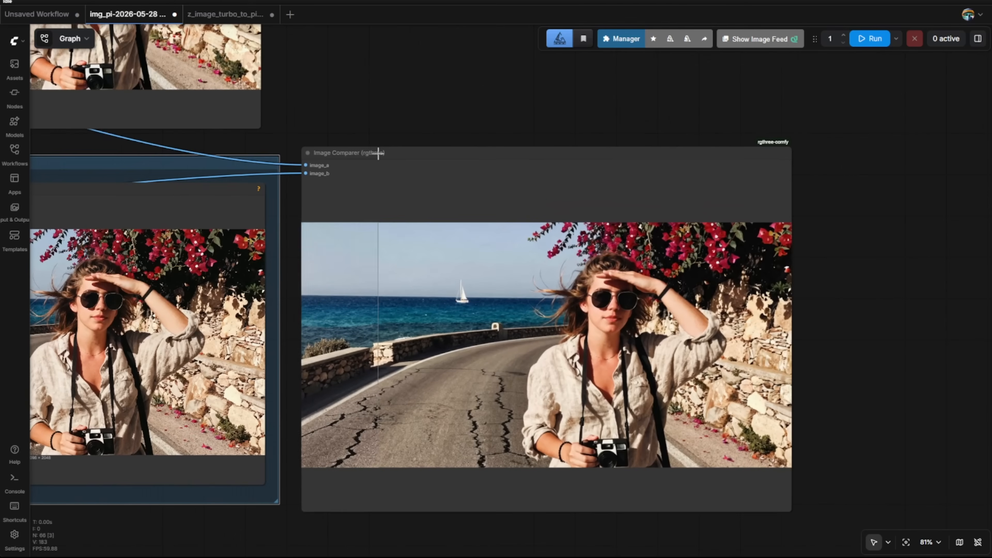
# Step: Move the Image Comparer beside the PiD group slightly upward and compare the sailboat, sea and stone wall in its two images
pyautogui.moveTo(377, 153); pyautogui.dragTo(373, 124)
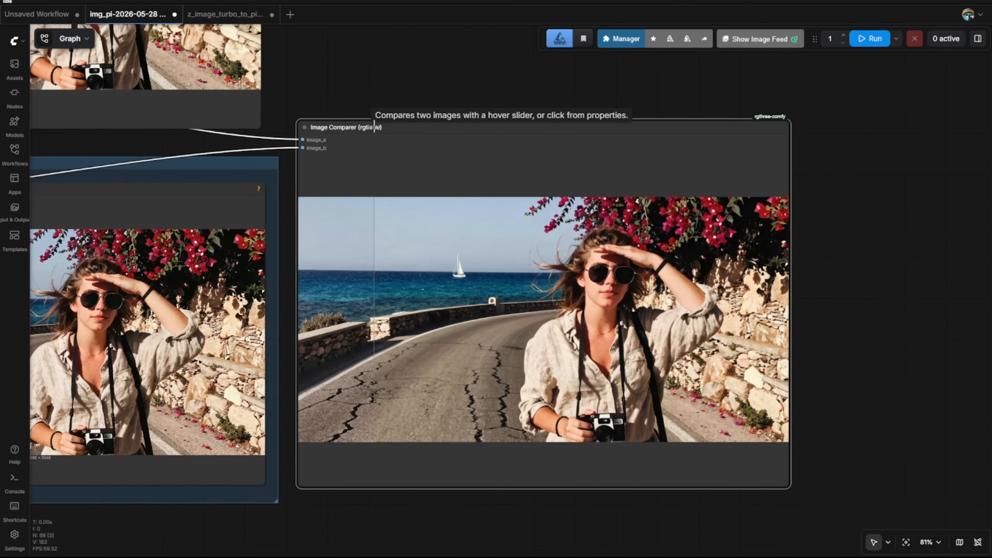
pyautogui.scroll(2, 447, 172)
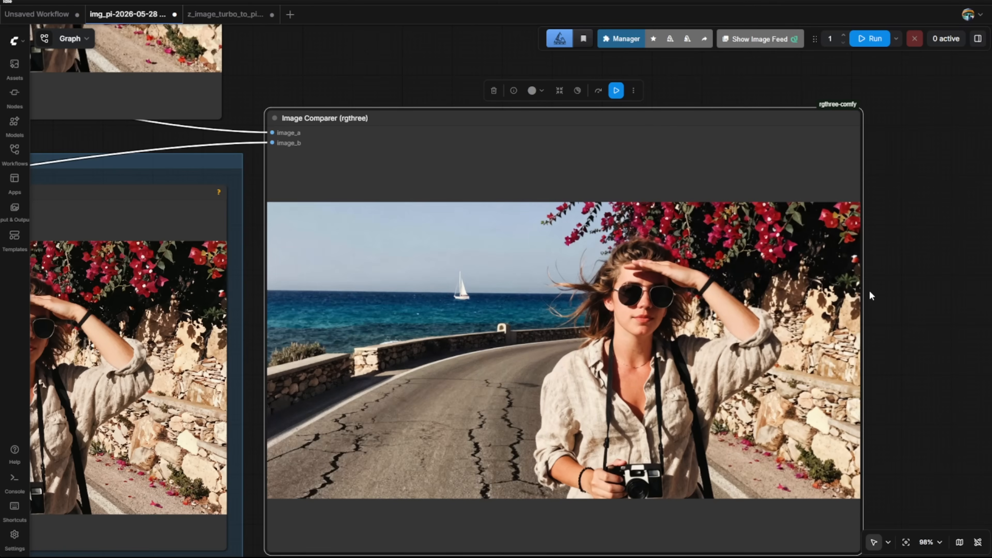
pyautogui.scroll(3, 719, 189)
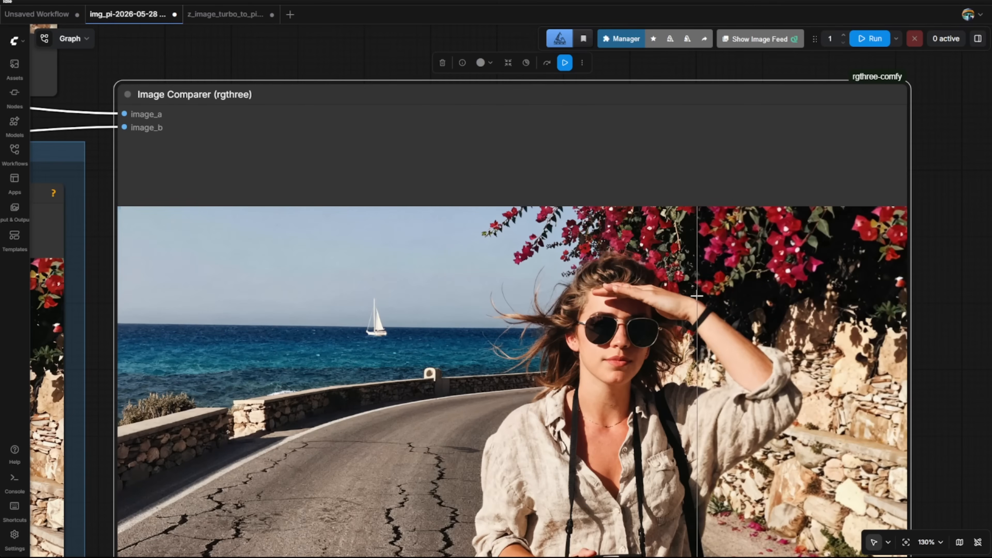
pyautogui.moveTo(700, 324); pyautogui.dragTo(706, 277)
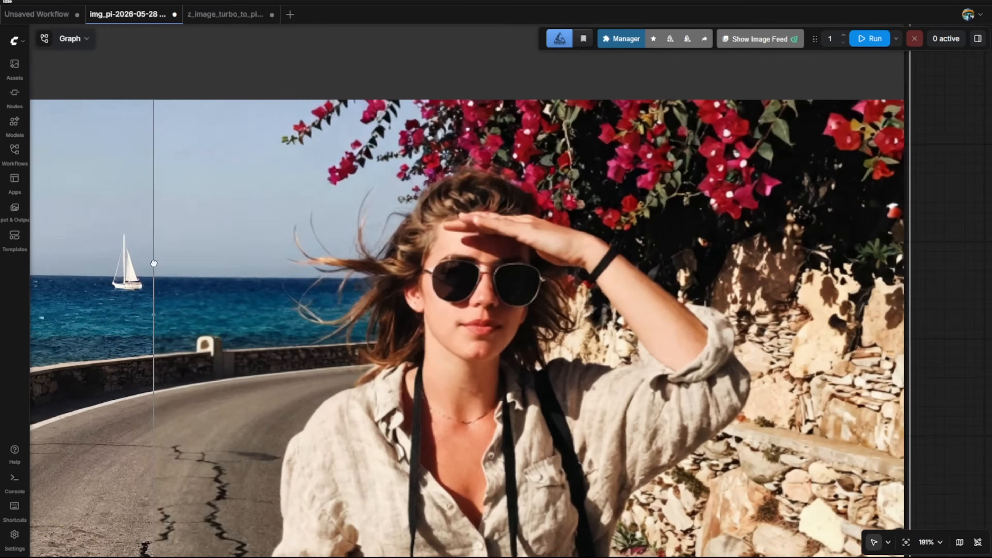
pyautogui.moveTo(154, 264); pyautogui.dragTo(386, 281)
pyautogui.scroll(3, 79, 288)
pyautogui.moveTo(76, 288); pyautogui.dragTo(190, 279)
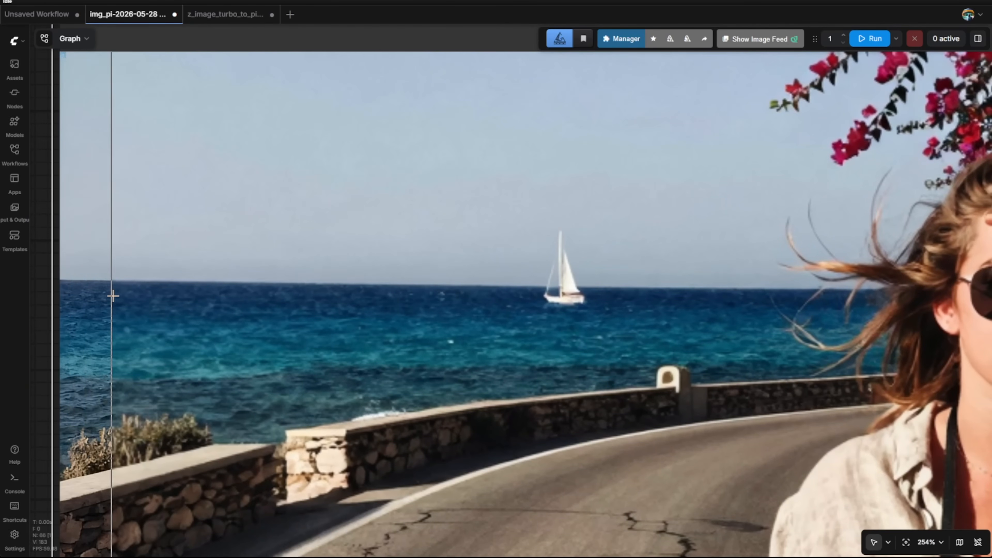
pyautogui.scroll(3, 542, 321)
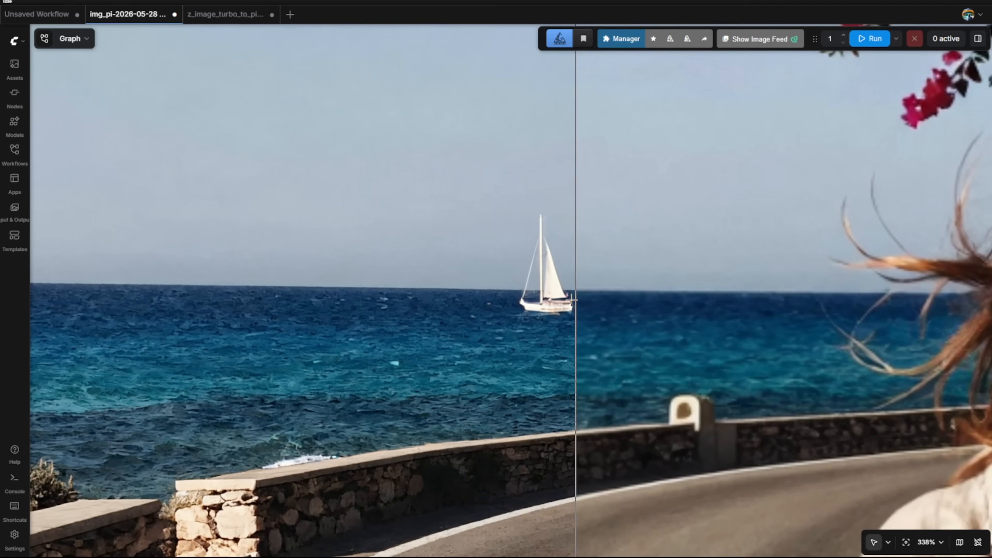
pyautogui.scroll(-5, 306, 299)
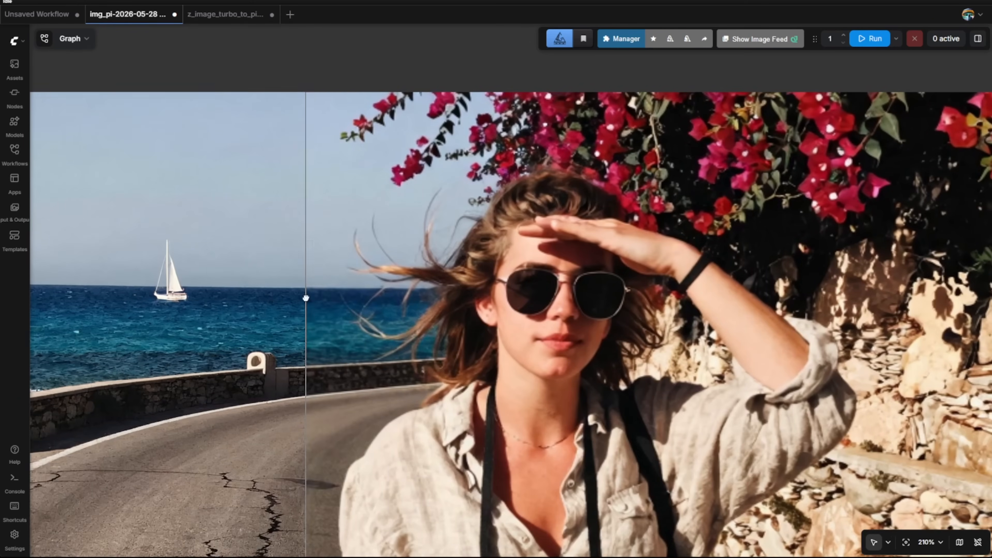
# Step: Compare the woman's face, hair, sunglasses, raised arm and linen shirt between the two images in the Image Comparer
pyautogui.moveTo(339, 299); pyautogui.dragTo(300, 285)
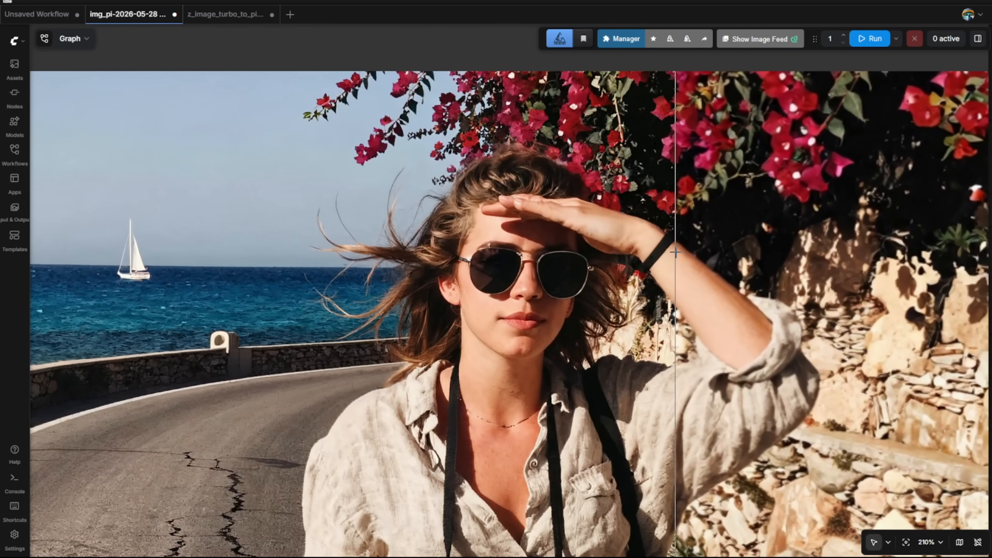
pyautogui.moveTo(704, 216); pyautogui.dragTo(684, 298)
pyautogui.scroll(6, 683, 298)
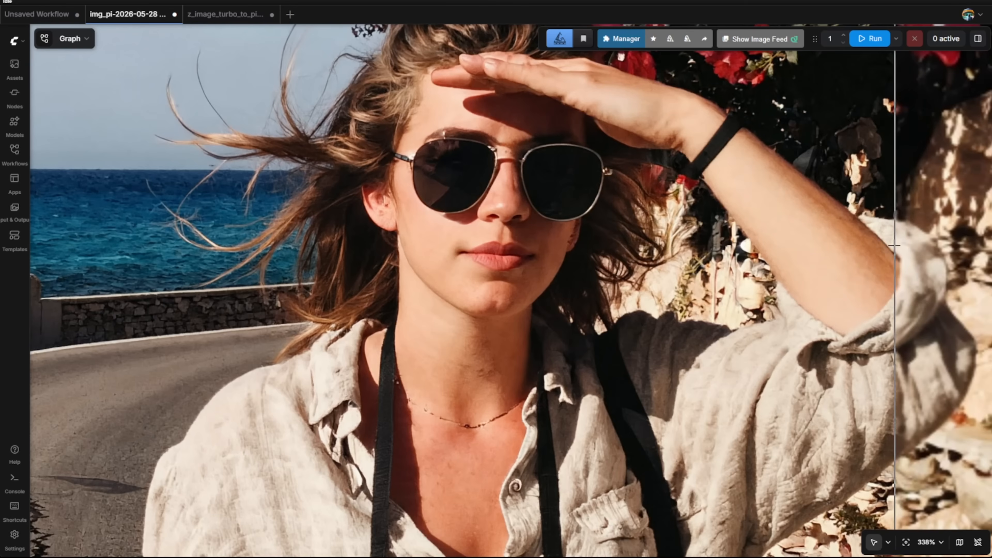
pyautogui.scroll(2, 391, 219)
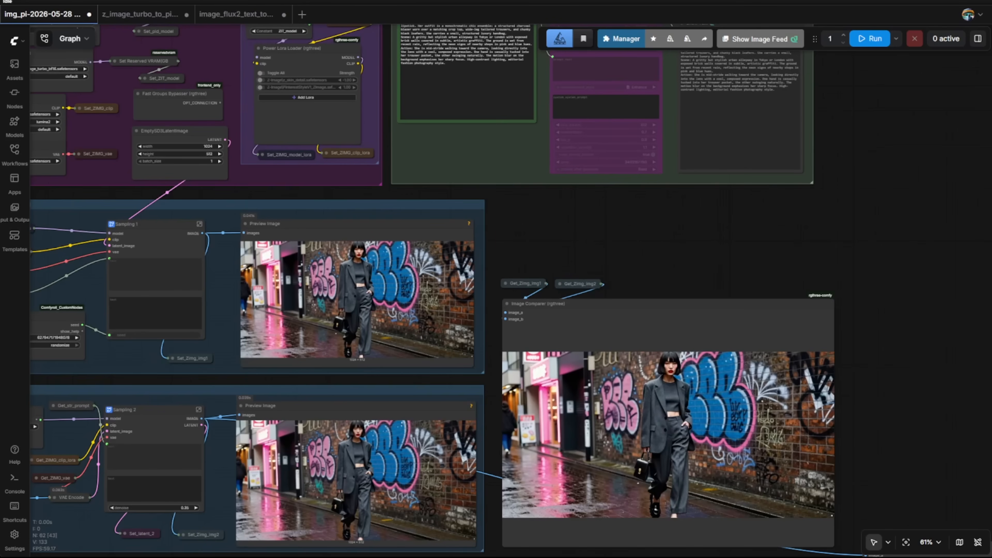
# Step: Run the img_pi-2026-05-28 workflow with the prompt for the woman in a grey suit in an urban alleyway
pyautogui.hotkey('ctrl', 'Return')
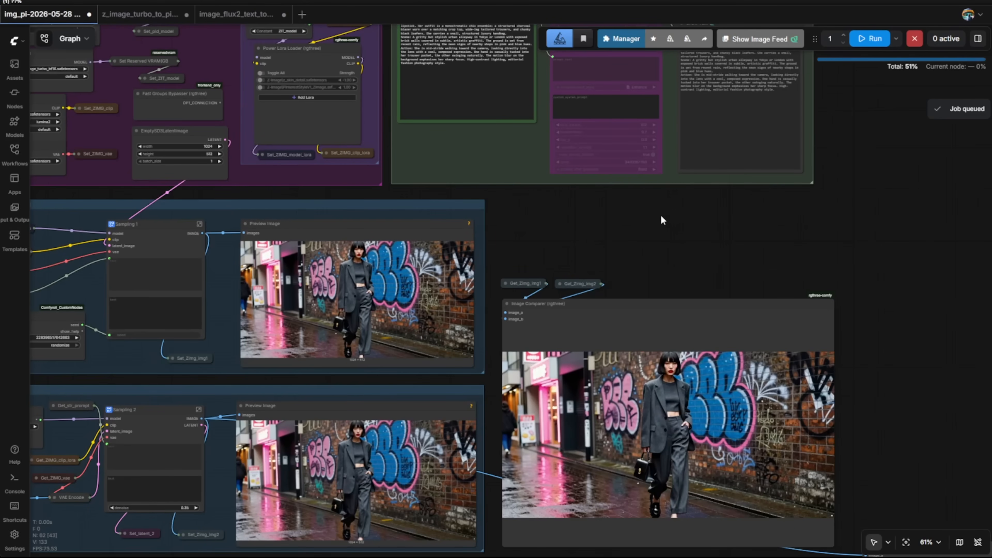
pyautogui.moveTo(139, 507); pyautogui.dragTo(288, 214)
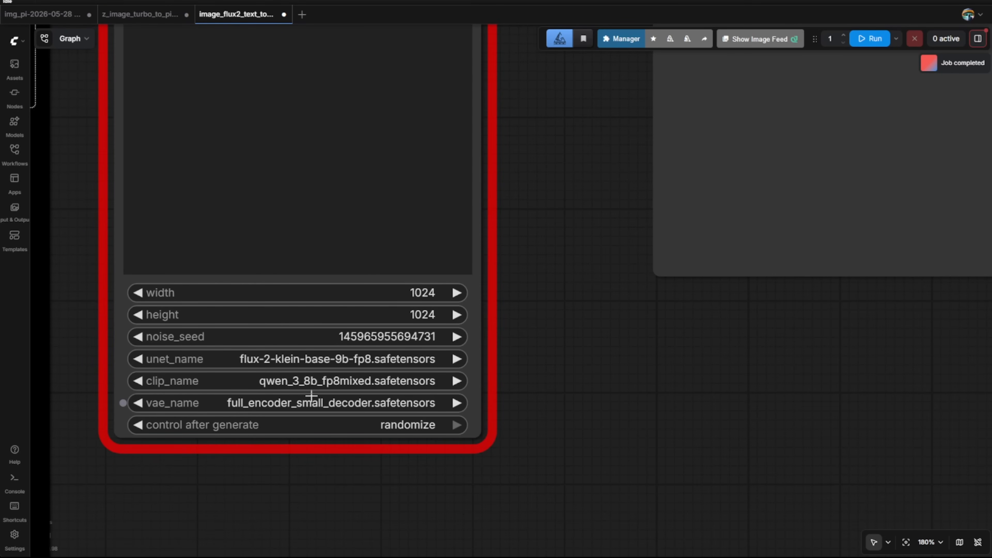
# Step: Return to the img_pi-2026-05-28 workflow and examine the grey-suited woman and graffiti wall in the Image Comparer and PiD preview
pyautogui.click(59, 18)
pyautogui.scroll(4, 290, 386)
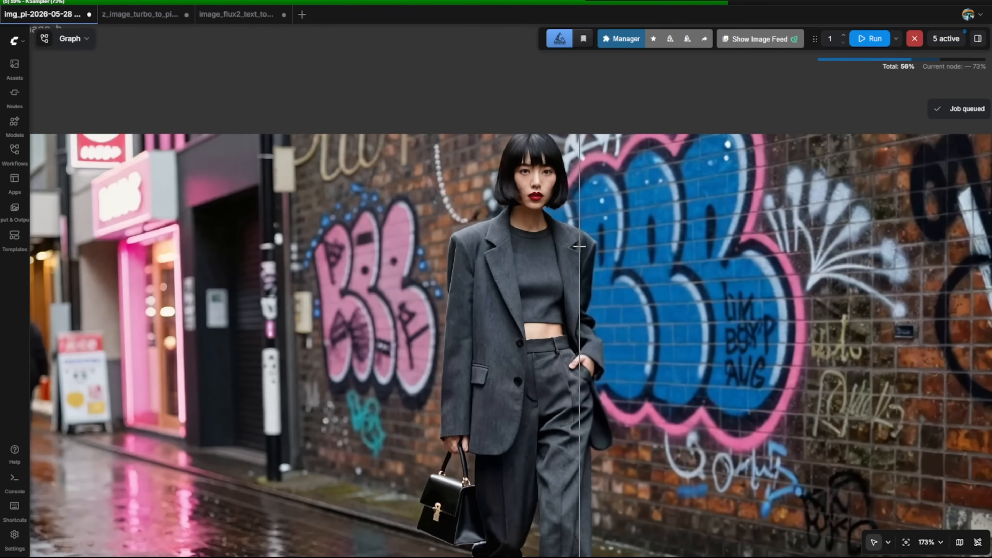
pyautogui.scroll(-4, 579, 247)
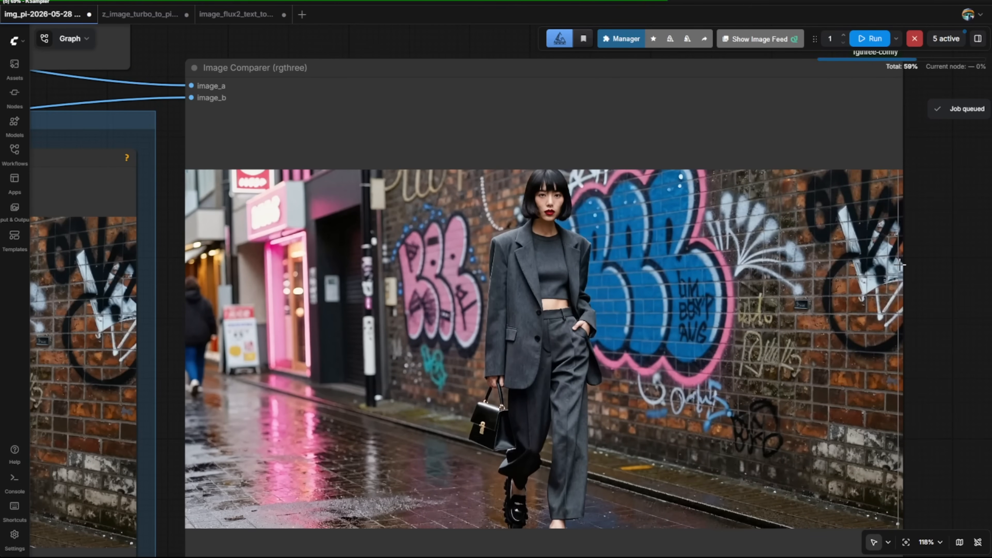
pyautogui.scroll(-1, 171, 195)
pyautogui.moveTo(171, 195); pyautogui.dragTo(788, 250)
pyautogui.scroll(-3, 788, 250)
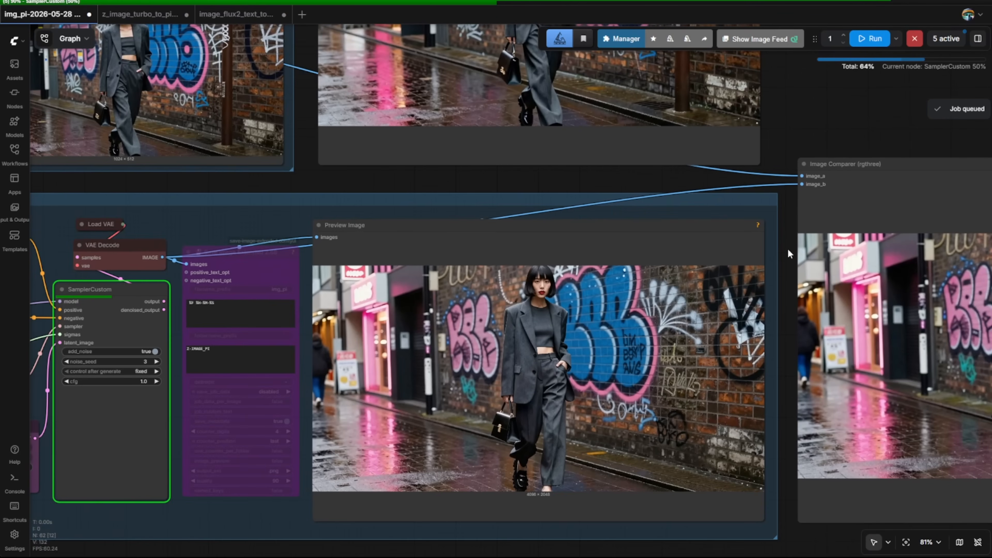